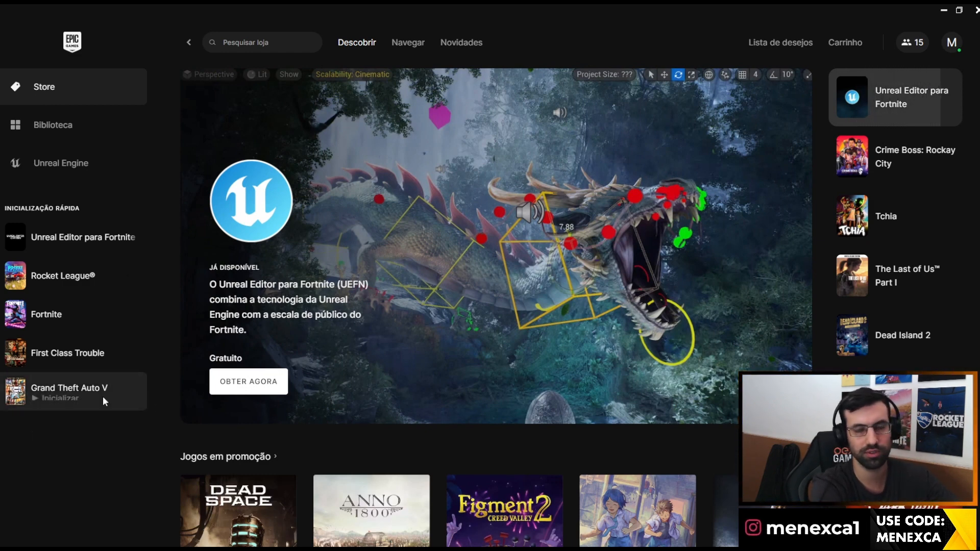
- Open the store page of Unreal Editor para Fortnite and examine its price, library status and description
click(268, 375)
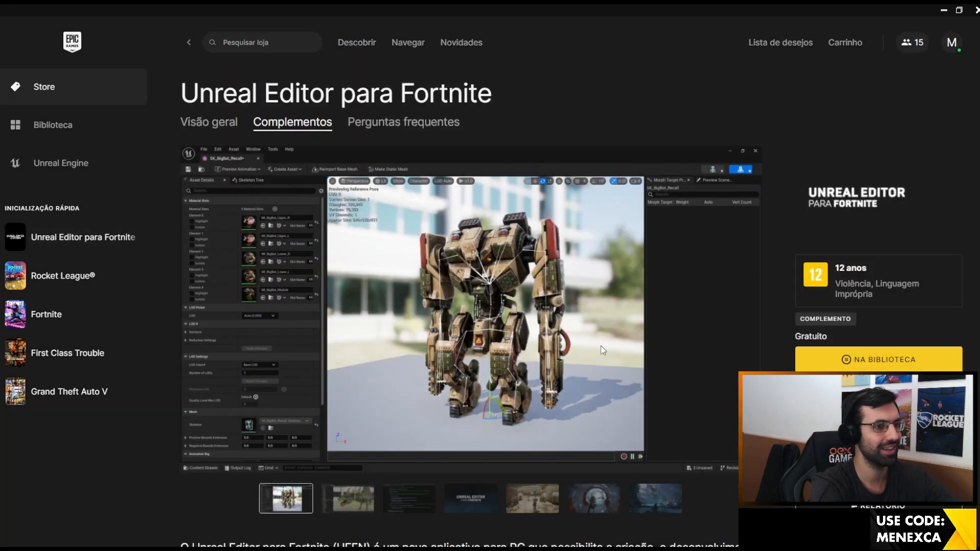
scroll(764, 360, down, 1)
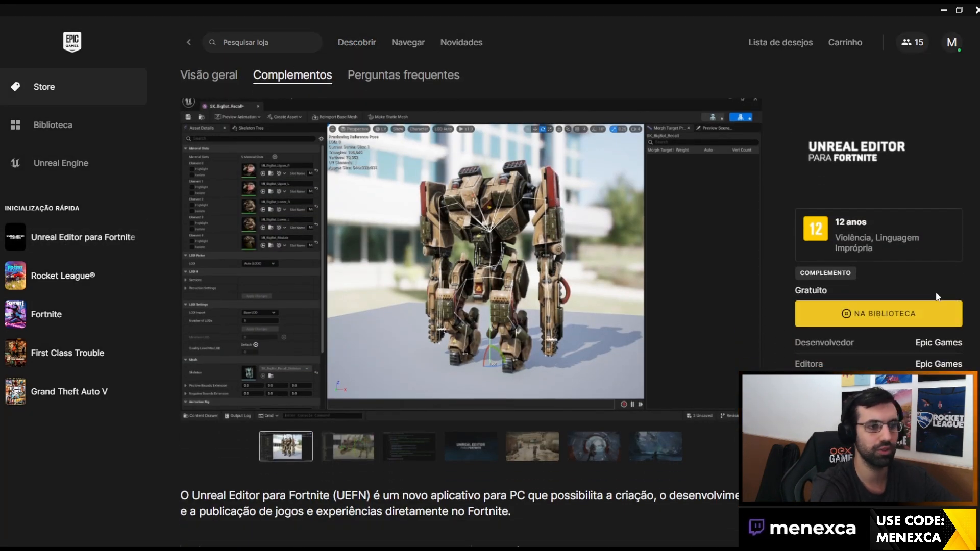
scroll(853, 332, down, 1)
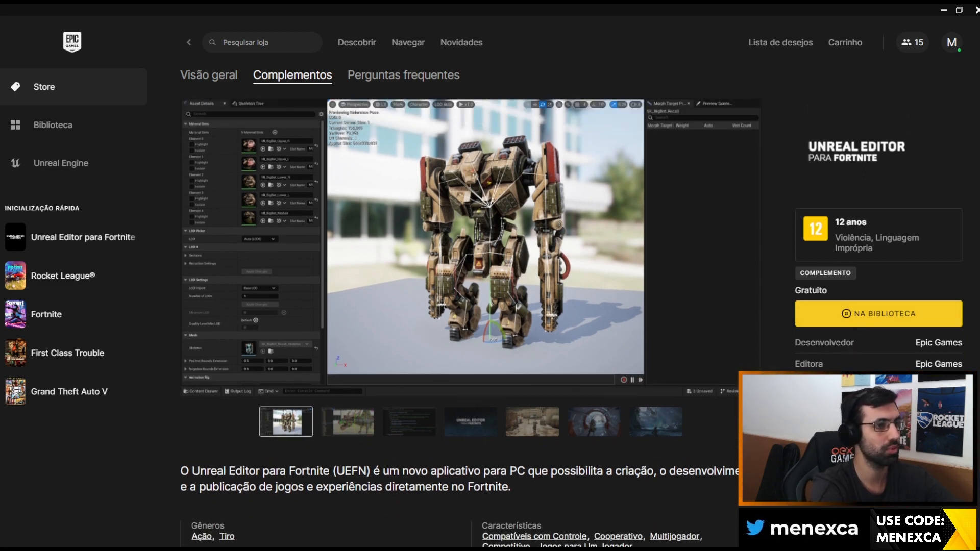
scroll(739, 358, up, 2)
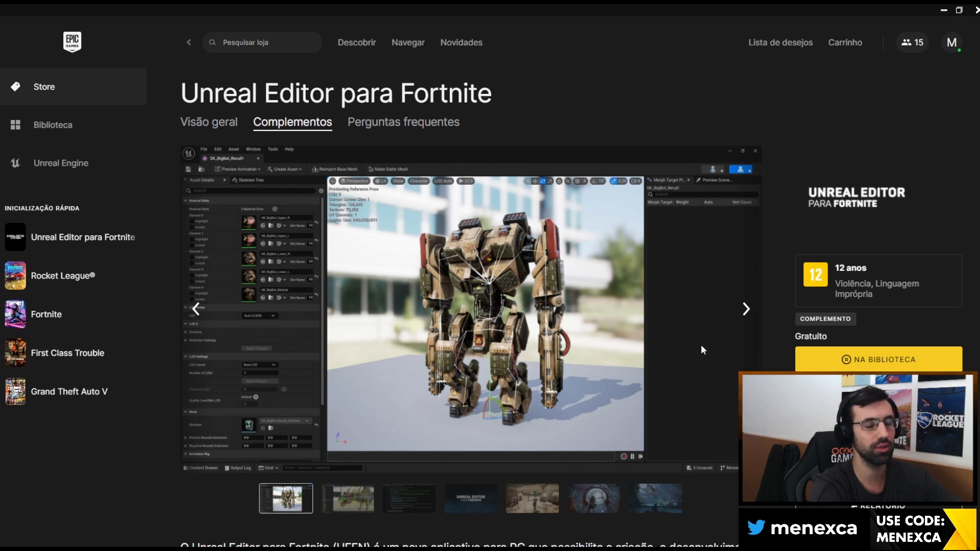
mouse_move(32, 247)
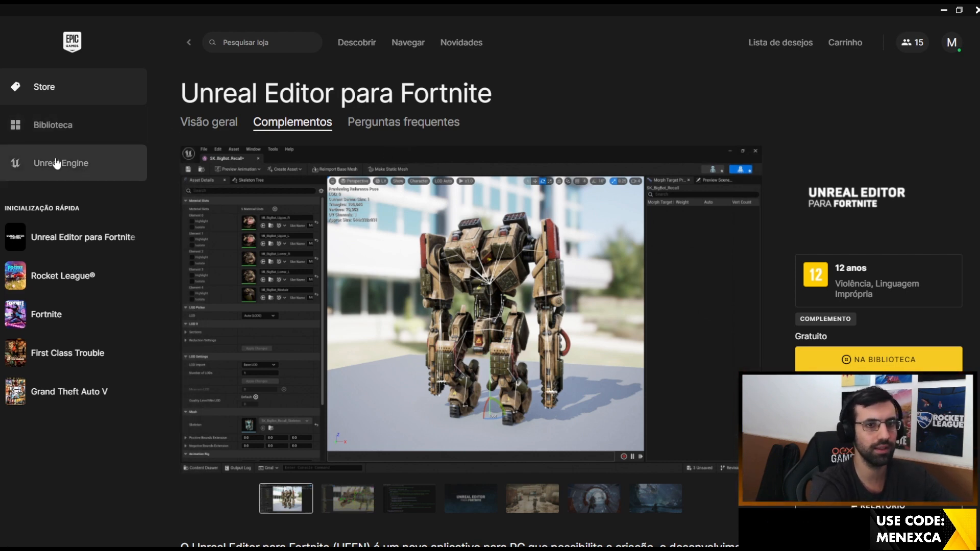
- Open the Unreal Engine section and skim its news and featured content
click(105, 170)
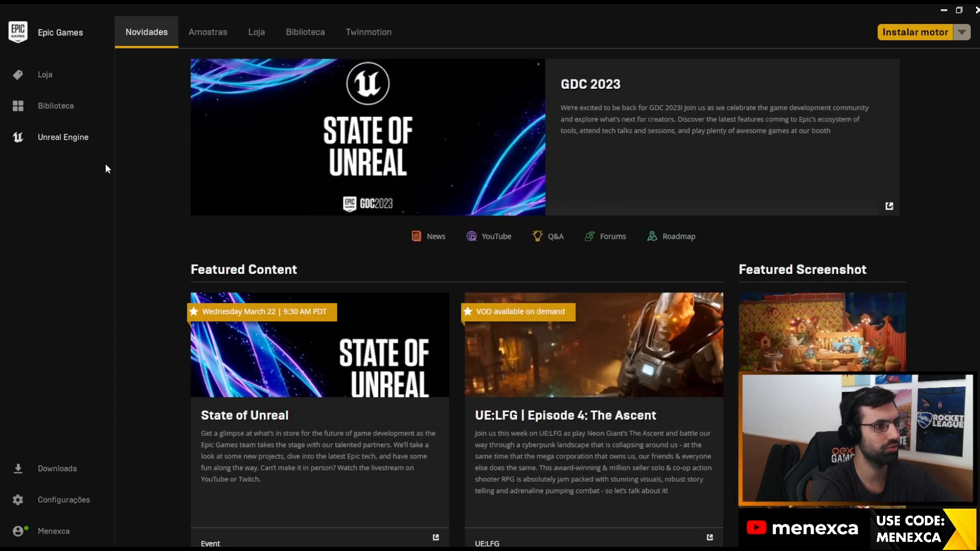
scroll(525, 332, down, 9)
scroll(547, 334, up, 7)
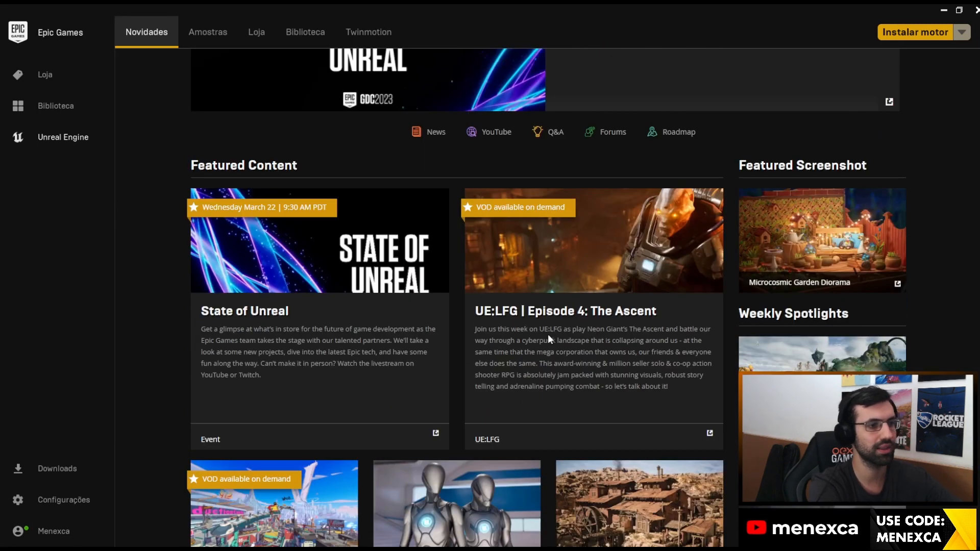
scroll(548, 339, up, 2)
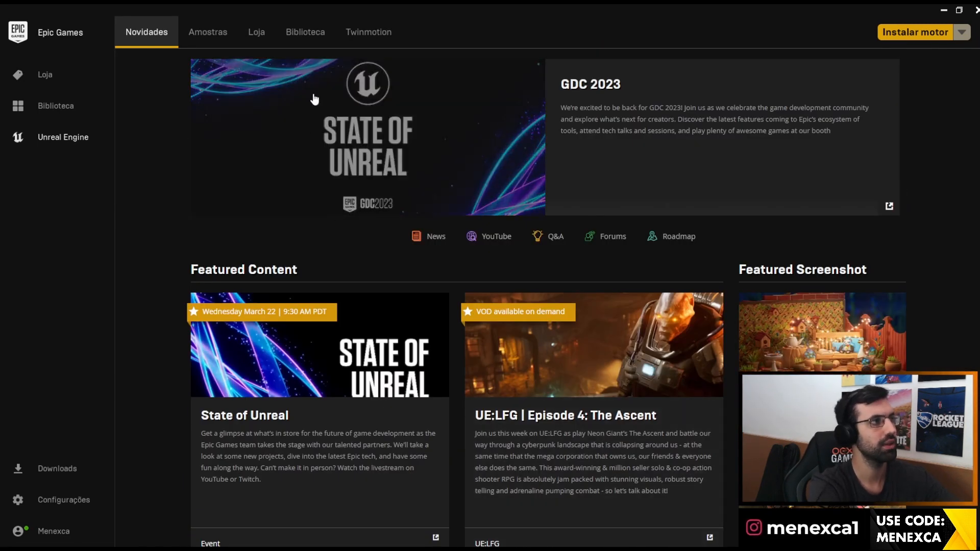
- Open the Unreal Engine marketplace and look through the showcase, Free For The Month, Special Discounts and New Releases sections
click(262, 36)
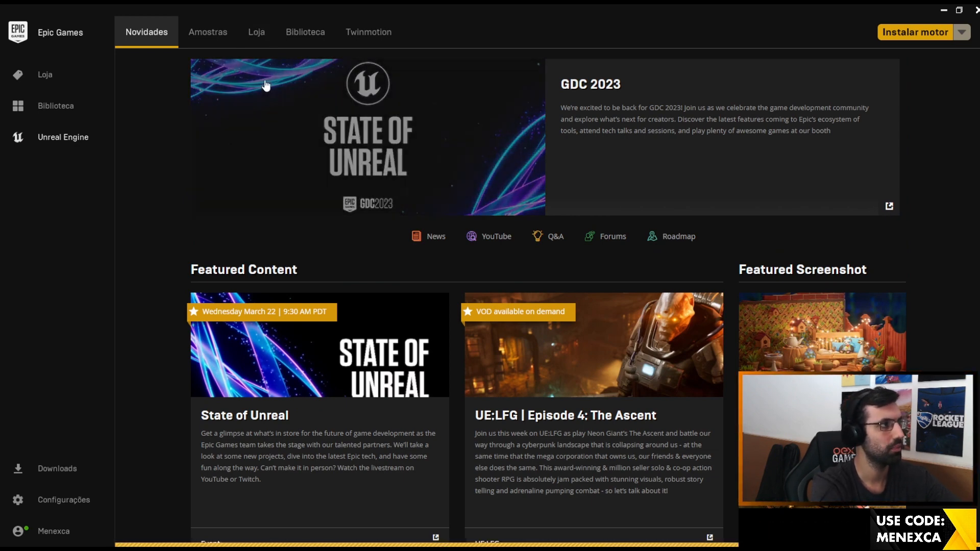
click(257, 30)
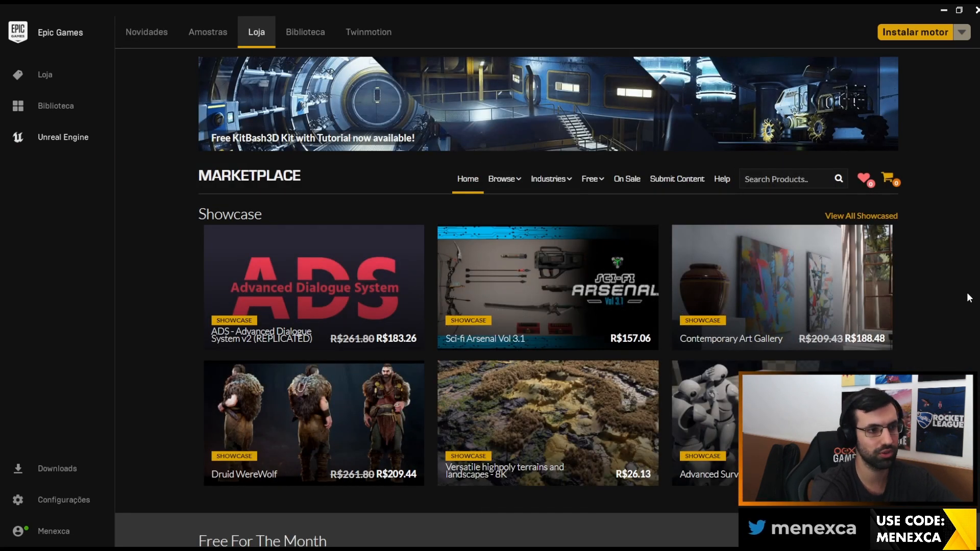
scroll(954, 295, down, 7)
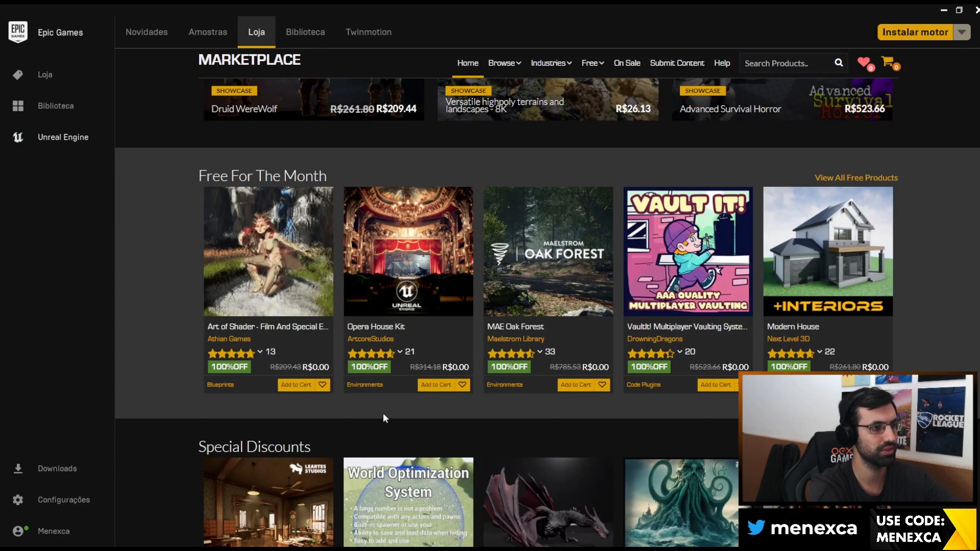
mouse_move(643, 366)
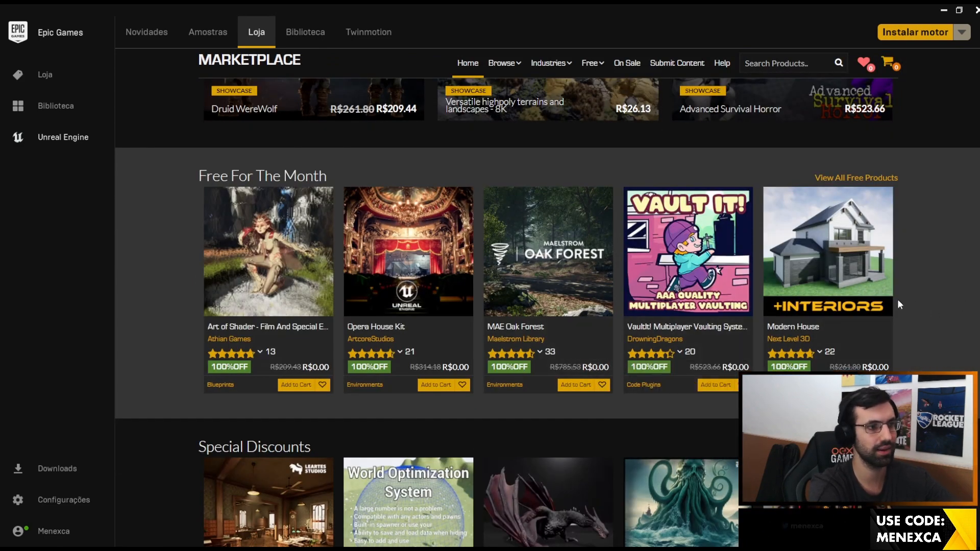
scroll(918, 299, down, 4)
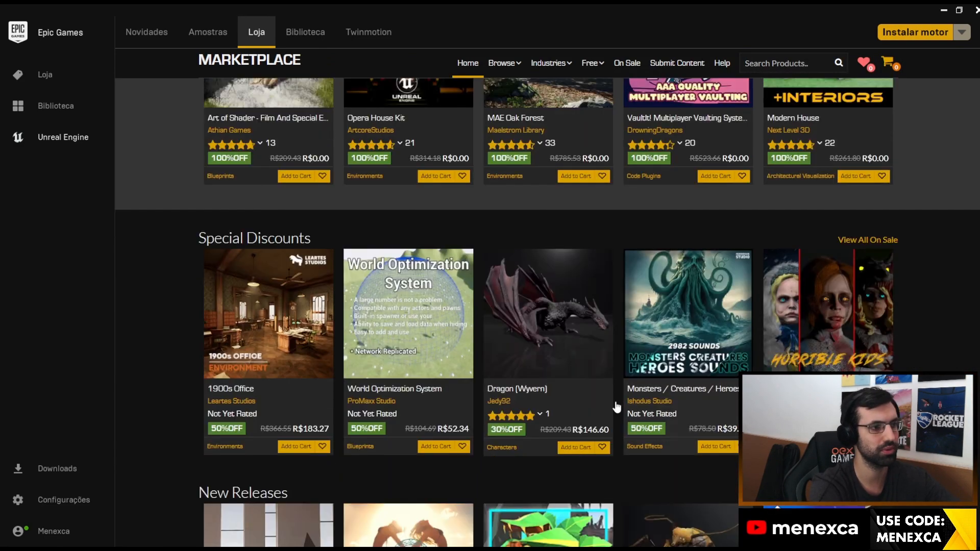
scroll(575, 383, down, 8)
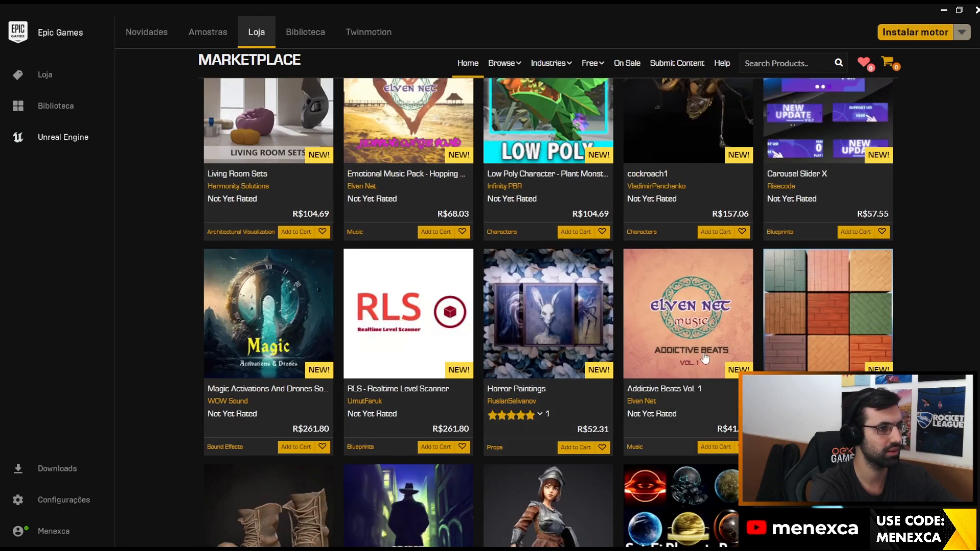
scroll(704, 358, down, 3)
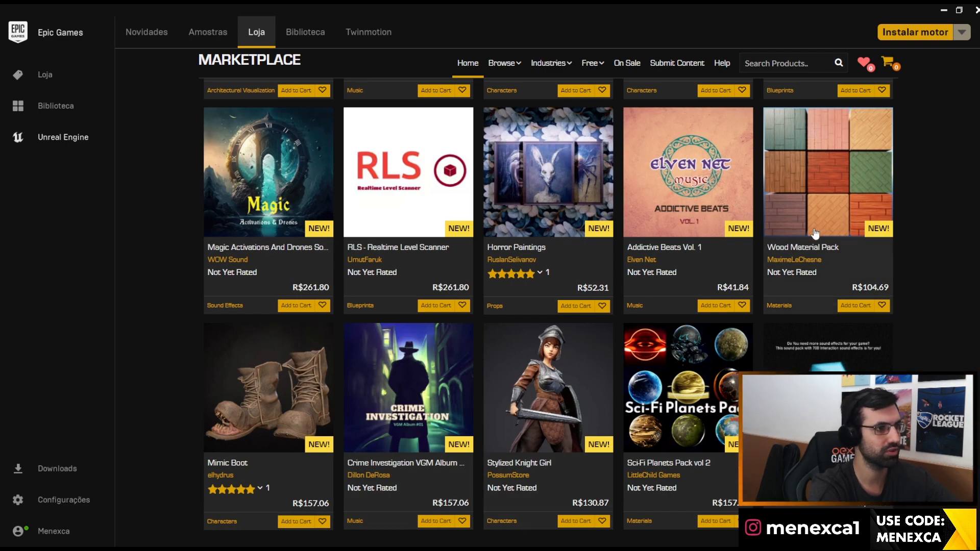
scroll(815, 233, up, 10)
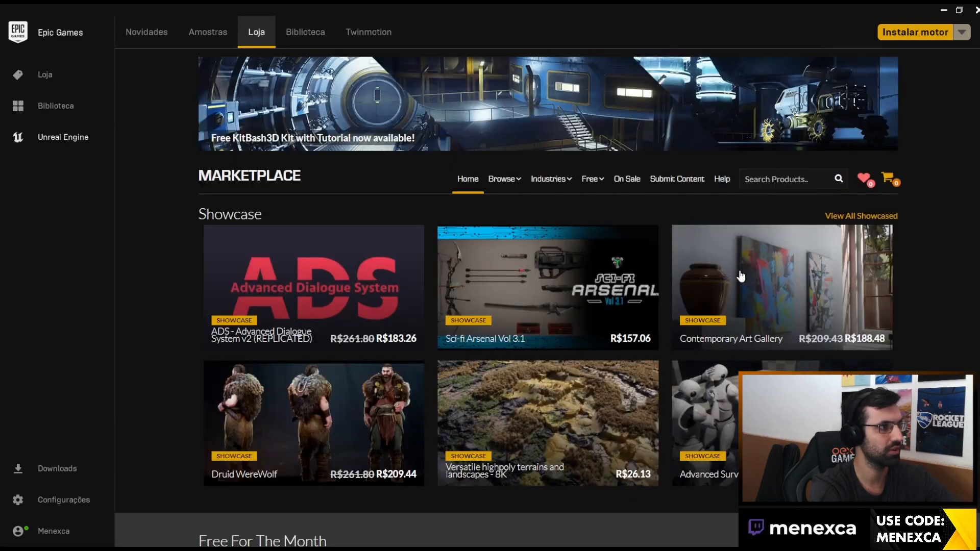
- Show the marketplace's Free products and examine the first page of the listing from beginning to end
mouse_move(598, 182)
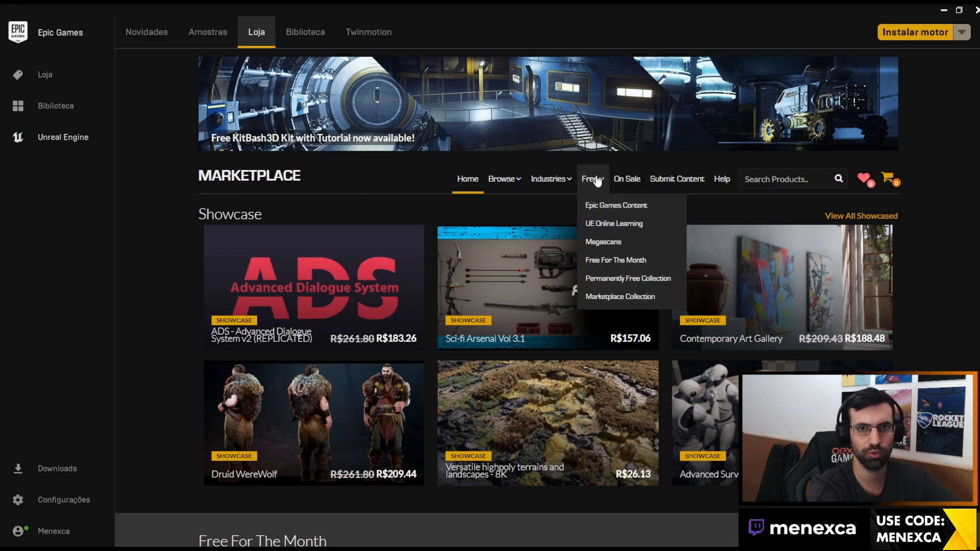
click(593, 180)
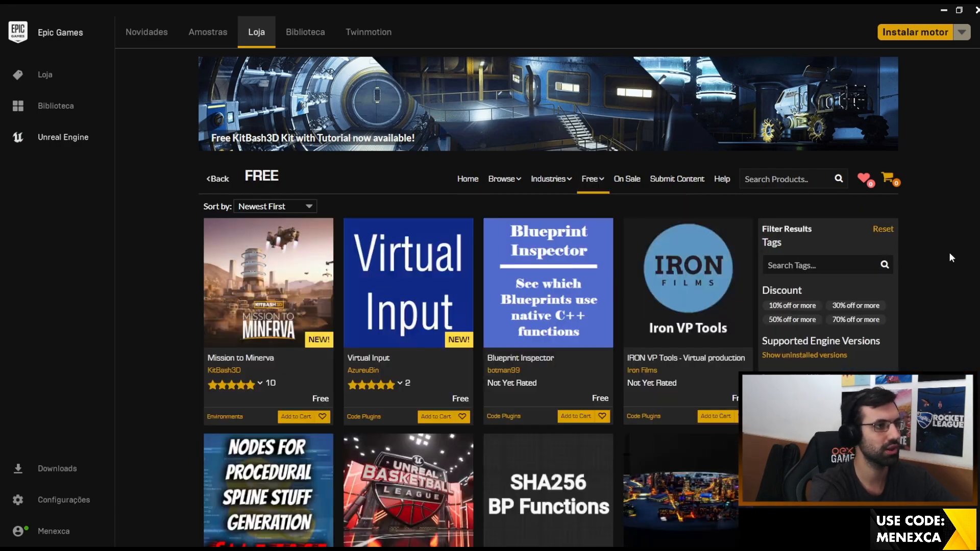
scroll(517, 402, down, 1)
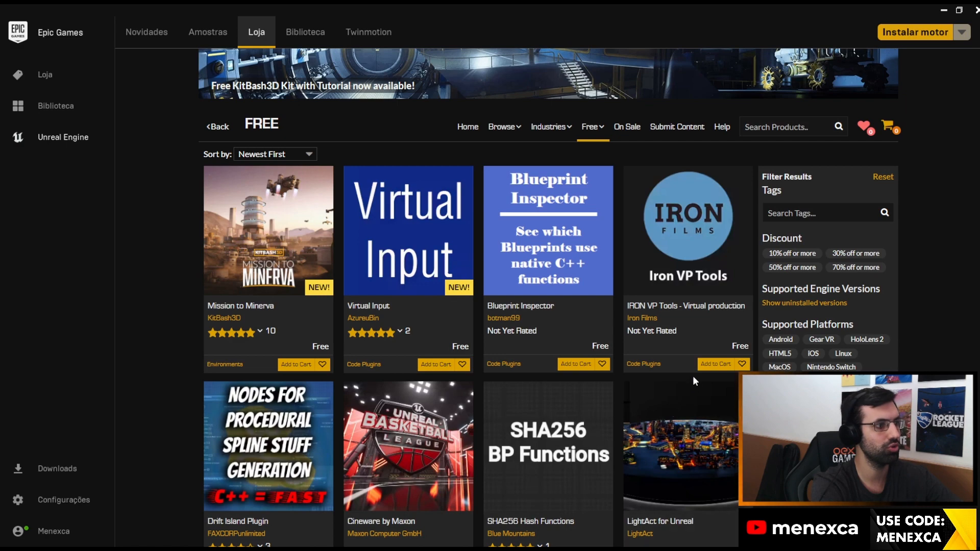
scroll(693, 376, down, 3)
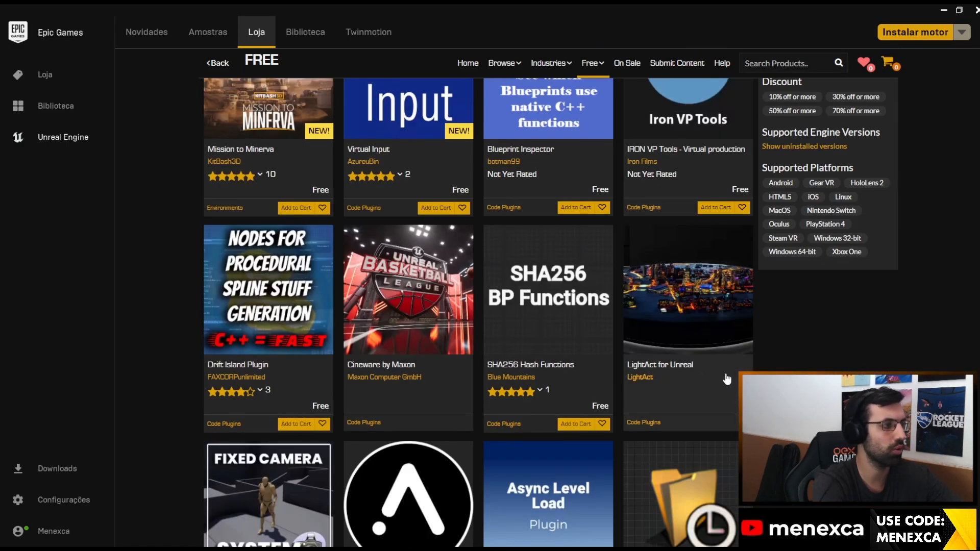
scroll(727, 379, down, 7)
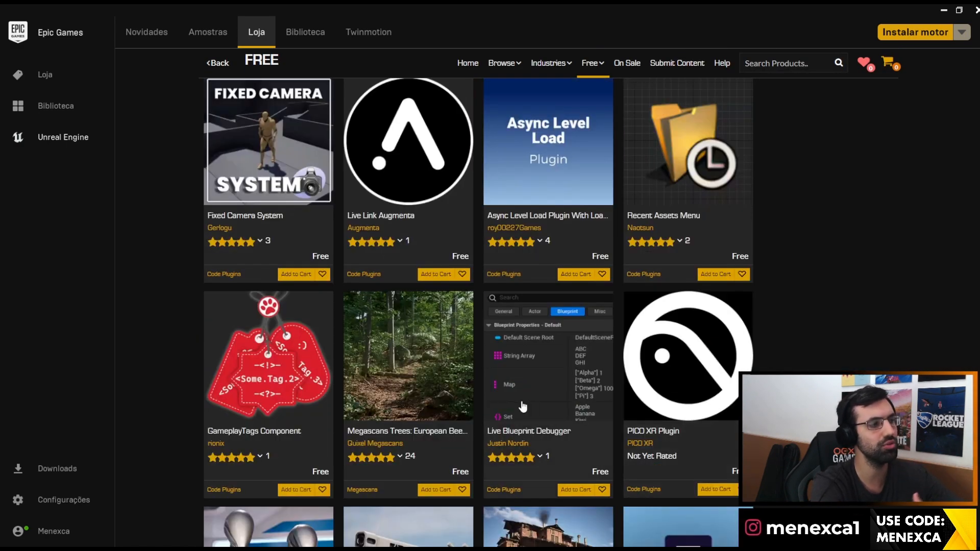
scroll(424, 436, down, 1)
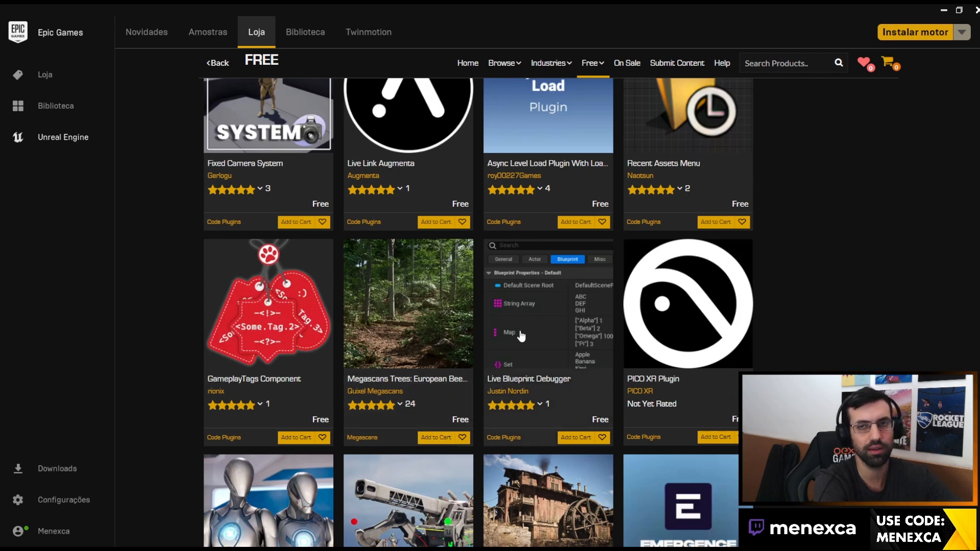
scroll(435, 288, down, 2)
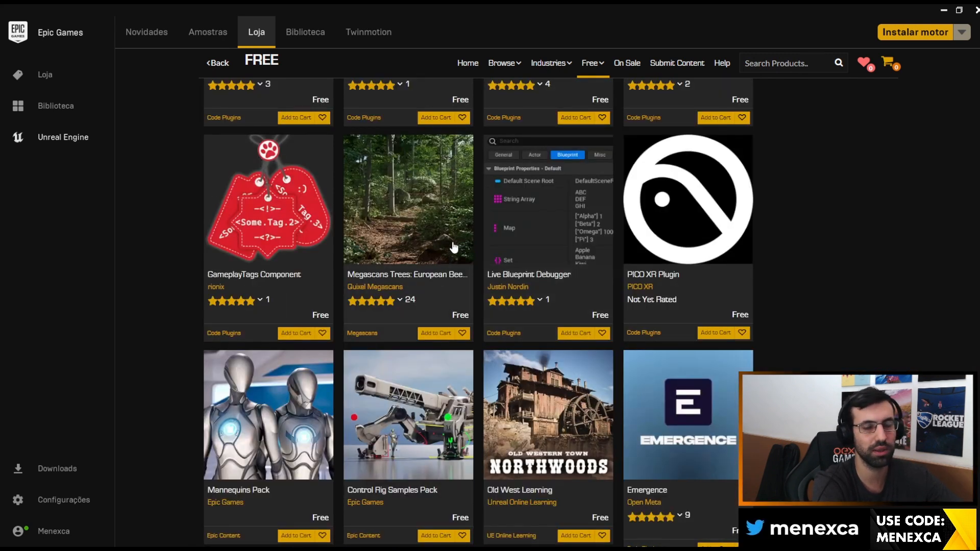
scroll(454, 248, down, 1)
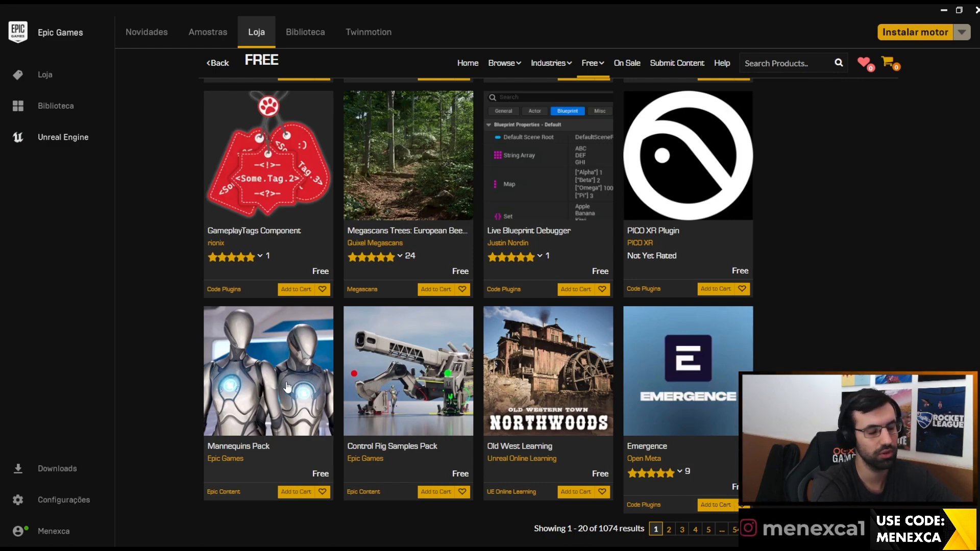
scroll(288, 388, up, 10)
scroll(348, 393, up, 1)
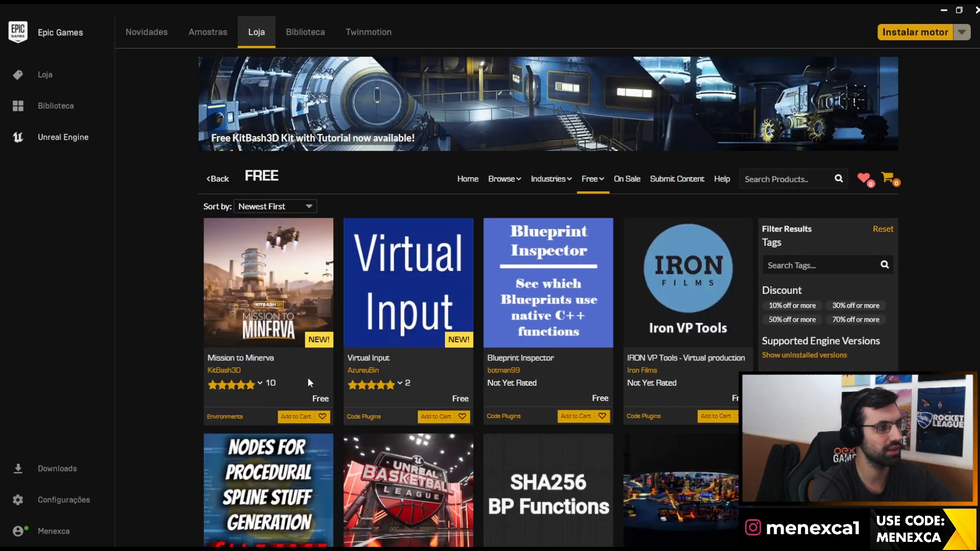
scroll(707, 351, down, 15)
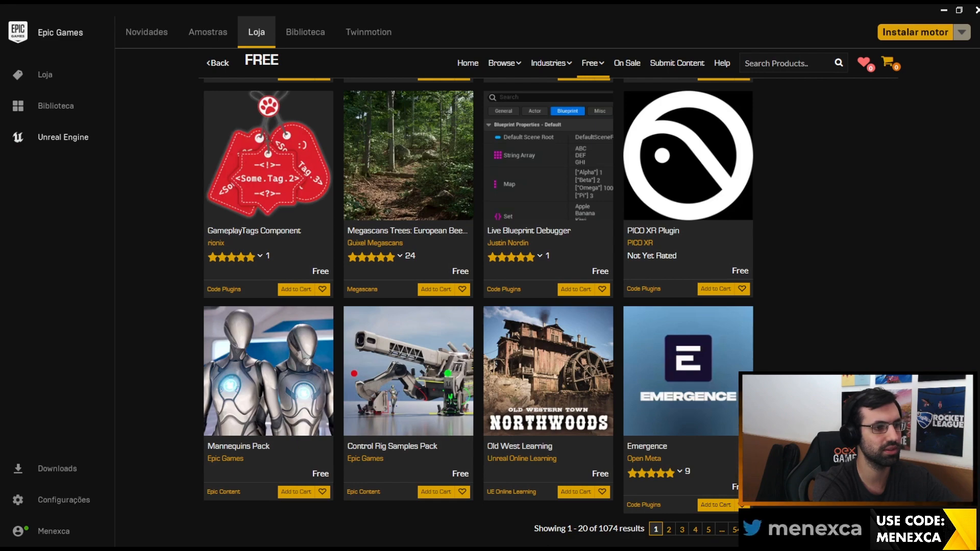
scroll(530, 313, up, 2)
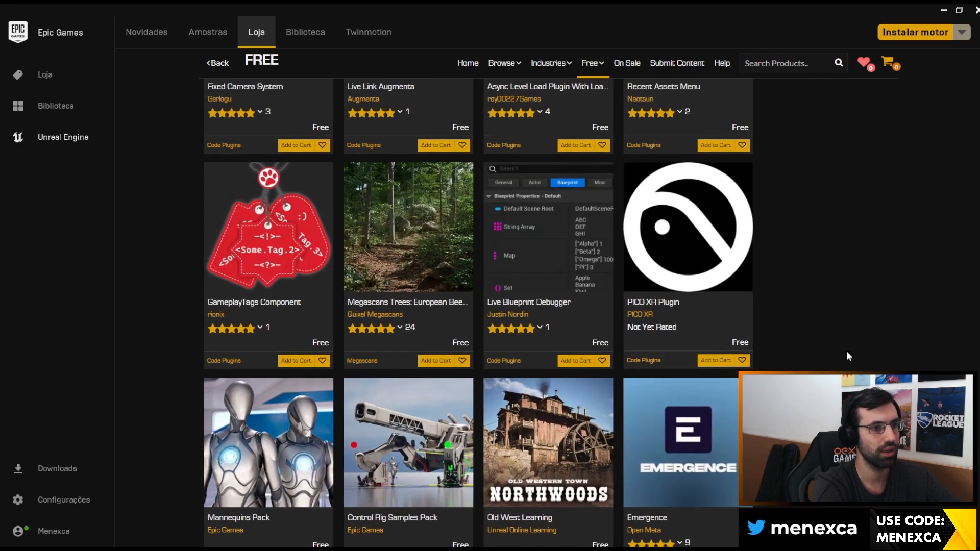
scroll(847, 351, up, 15)
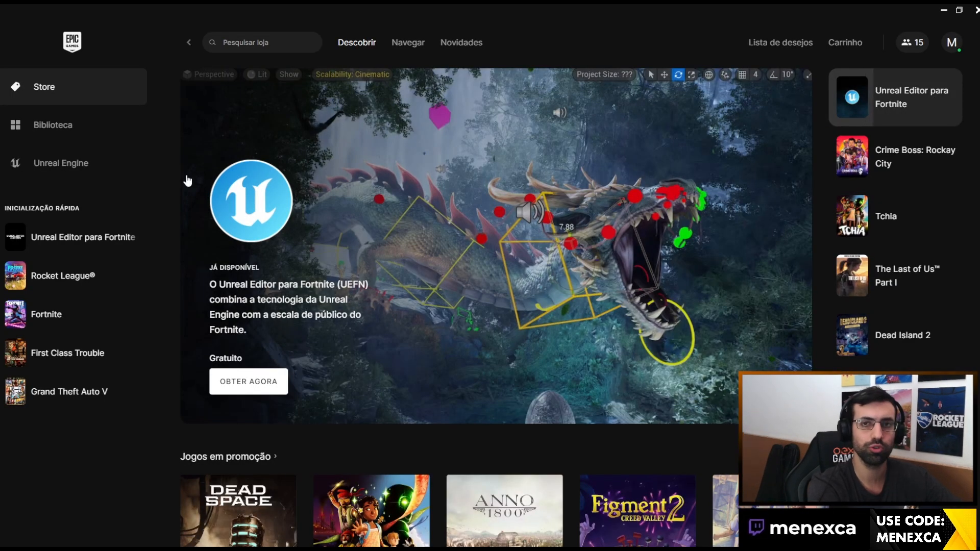
- Launch Unreal Editor para Fortnite from the Epic Games Launcher
mouse_move(127, 246)
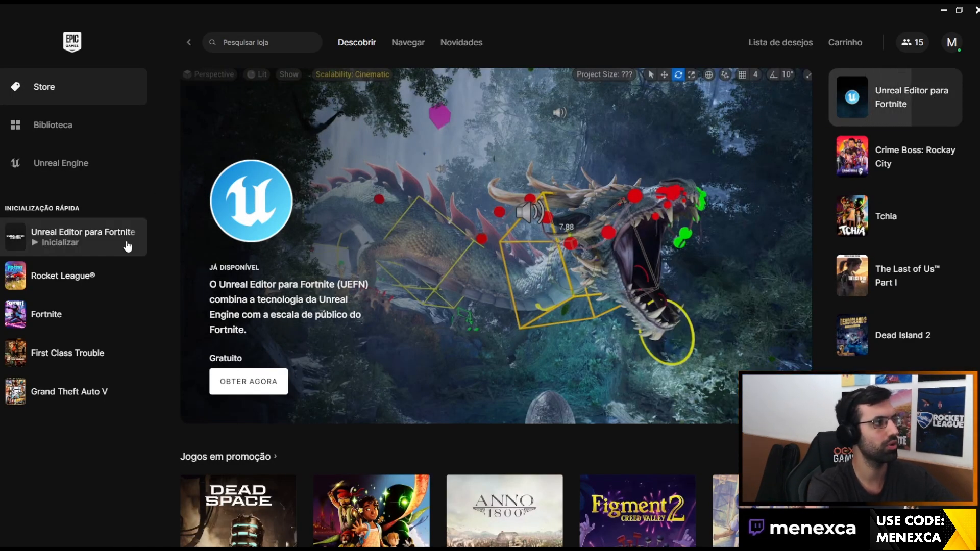
click(33, 245)
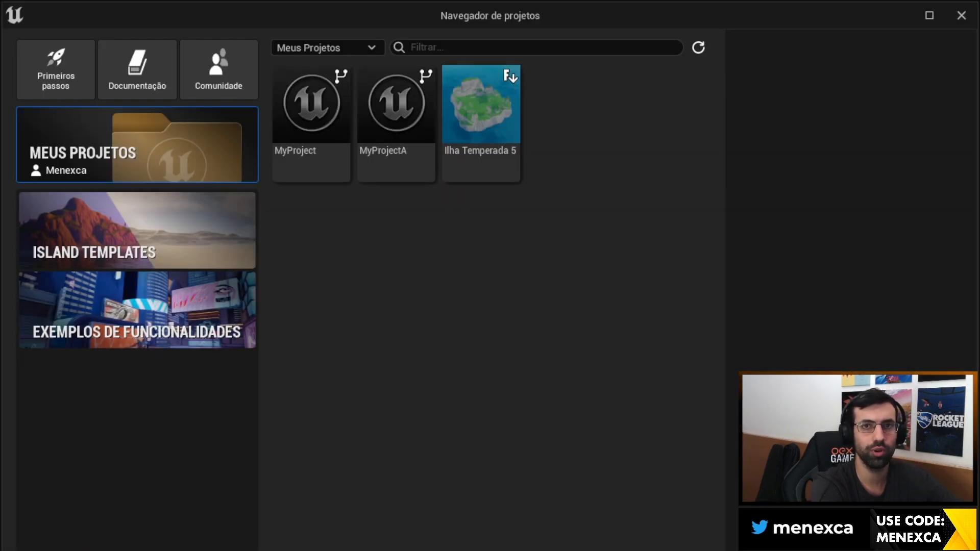
- Compare the Exemplos de Funcionalidades with the Island Templates in the project browser, and look through the available islands
click(164, 250)
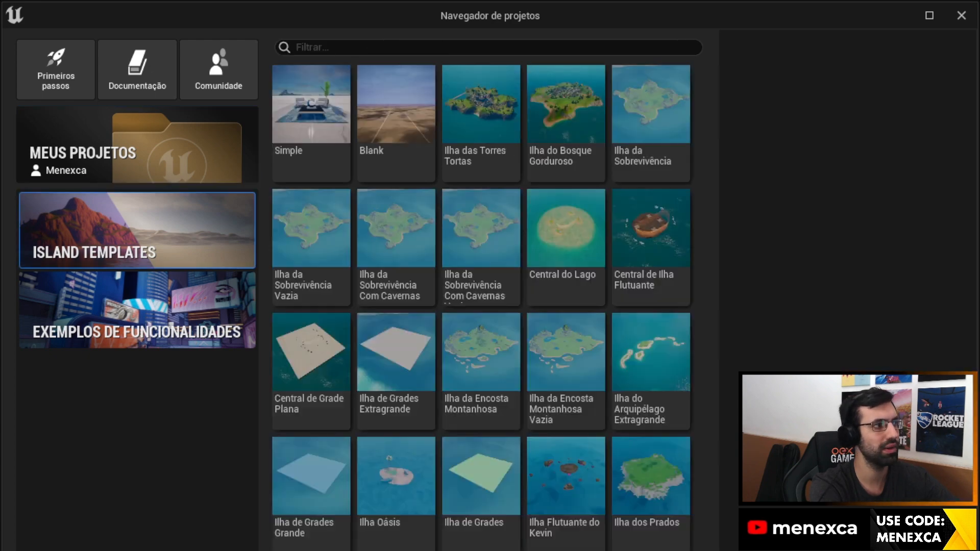
click(170, 314)
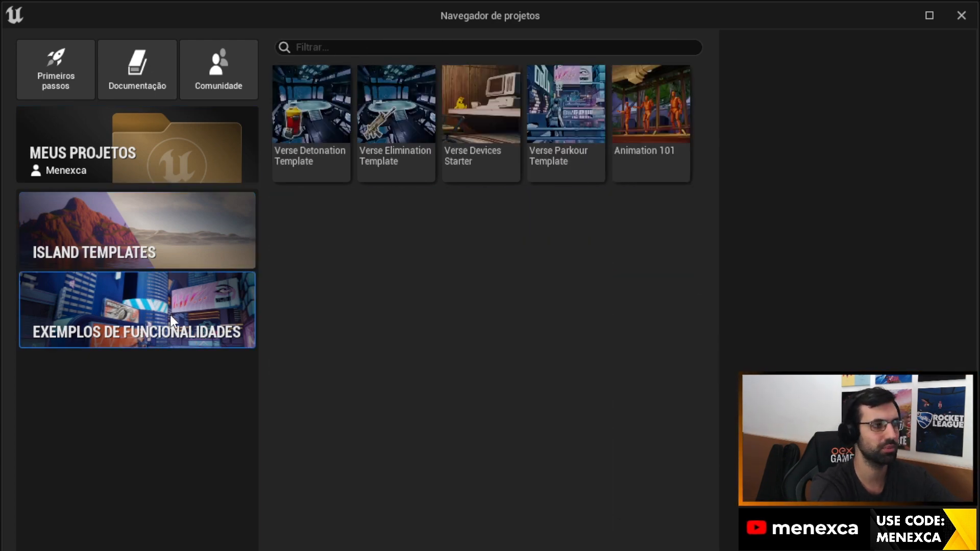
click(206, 221)
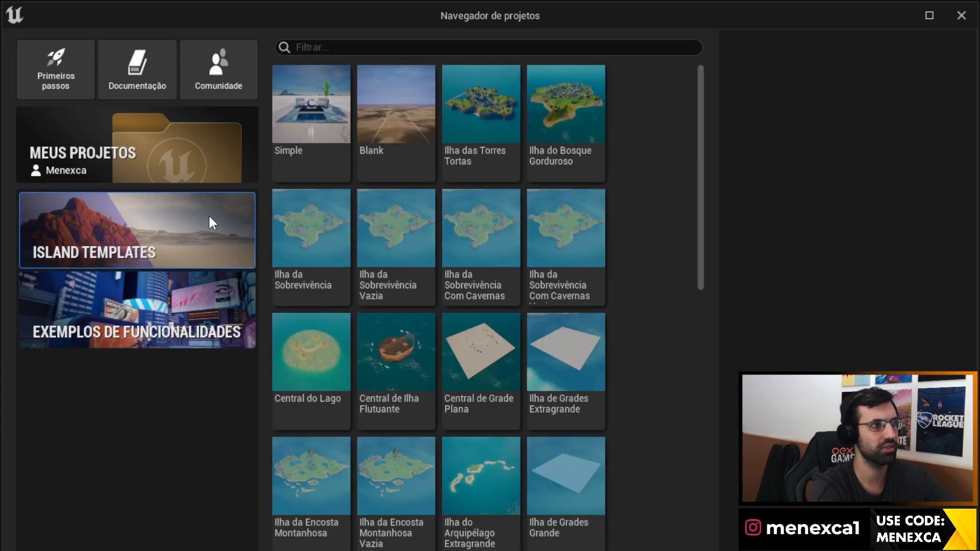
scroll(546, 267, down, 10)
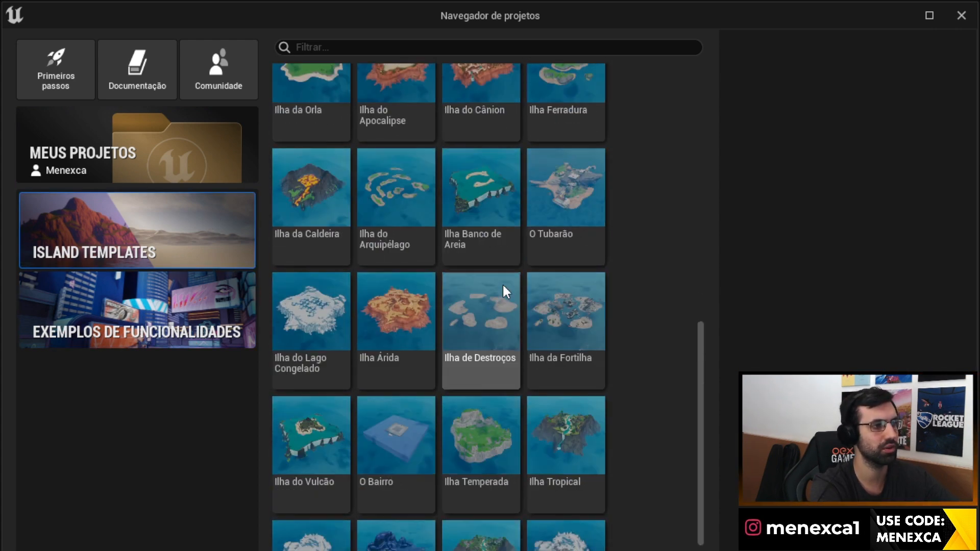
scroll(505, 283, down, 1)
scroll(564, 455, up, 5)
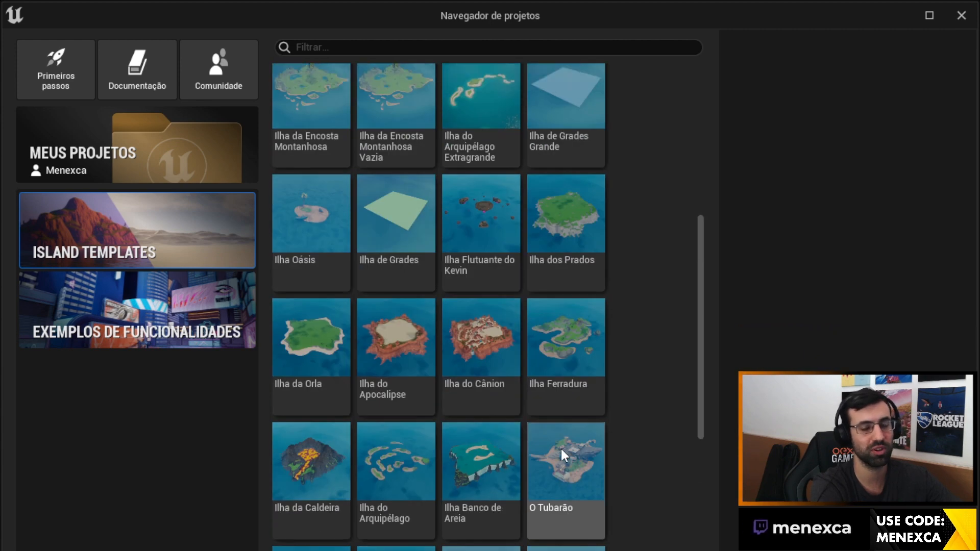
- Look through the Island Templates again, from Simple and Blank through the Survival, hub and grid islands
scroll(561, 446, up, 6)
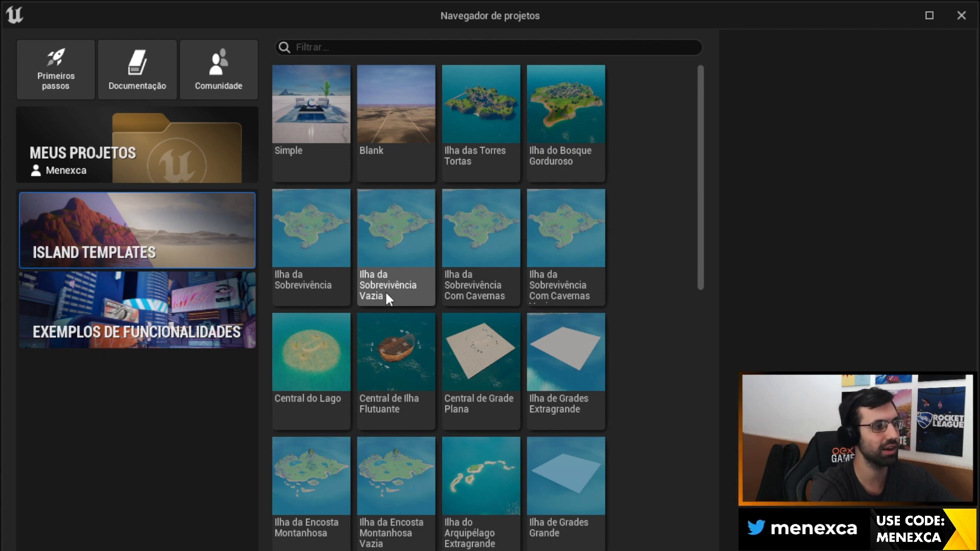
scroll(385, 290, down, 3)
scroll(490, 352, up, 2)
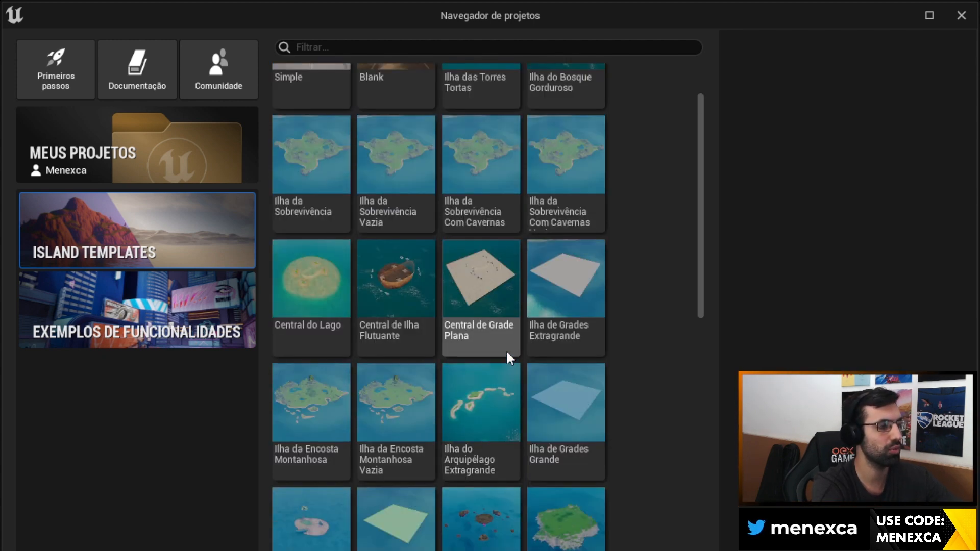
scroll(448, 346, down, 1)
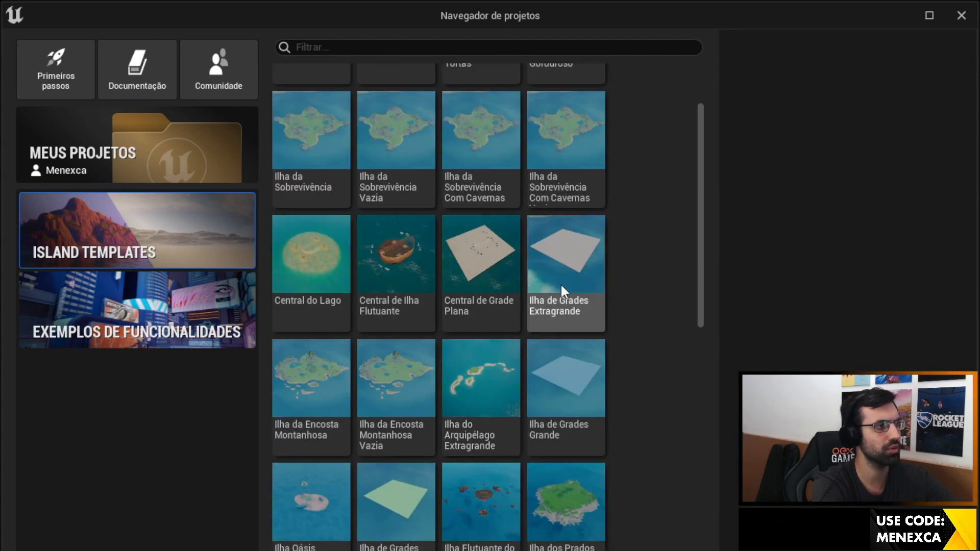
scroll(561, 283, down, 1)
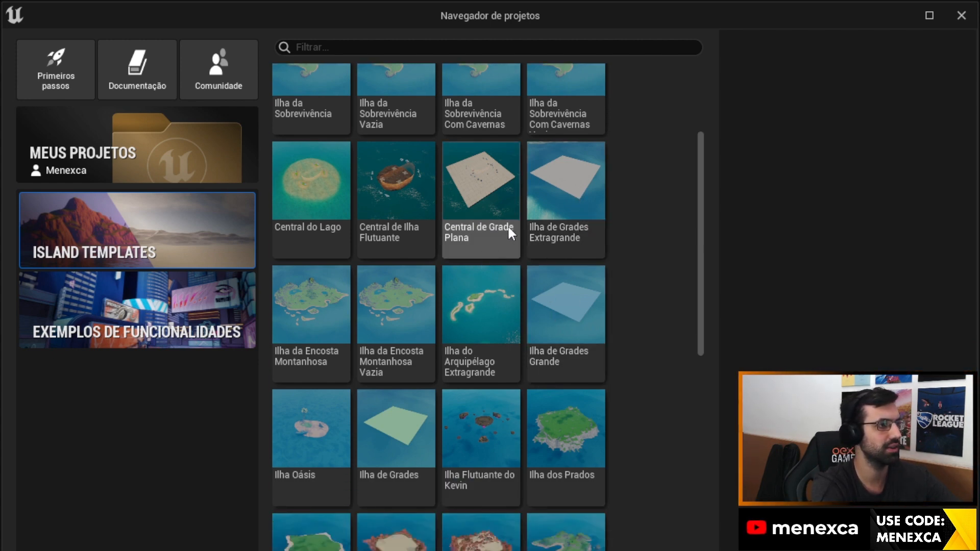
scroll(516, 253, down, 1)
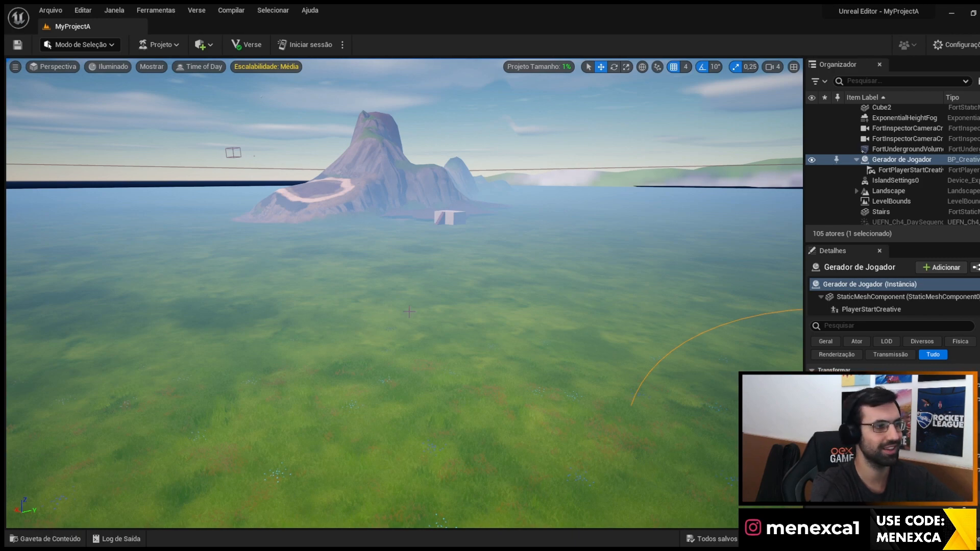
- Fly around the MyProjectA level to examine the mountain and its crater up close, and clear the Gerador de Jogador selection
right_drag(409, 312, 380, 209)
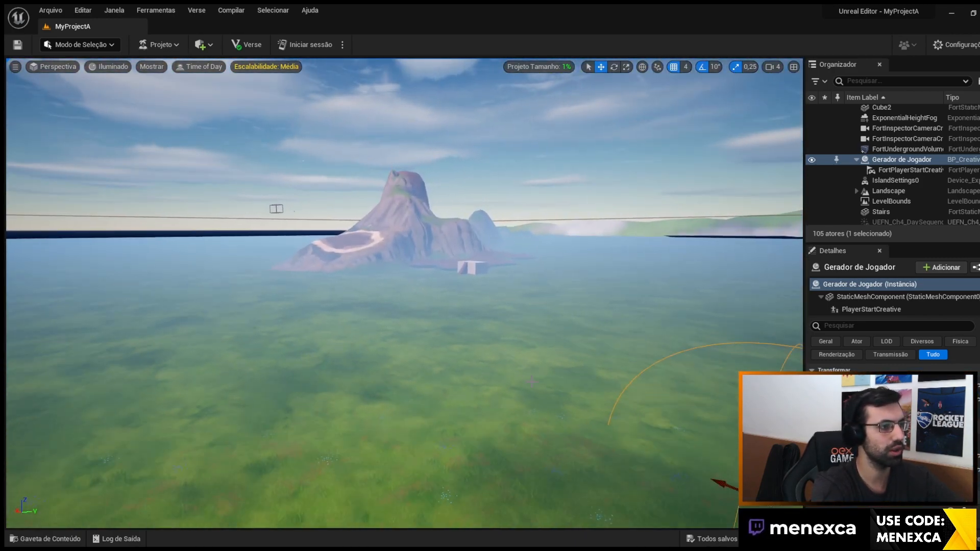
right_drag(418, 303, 413, 354)
middle_drag(356, 190, 332, 113)
middle_drag(356, 235, 343, 204)
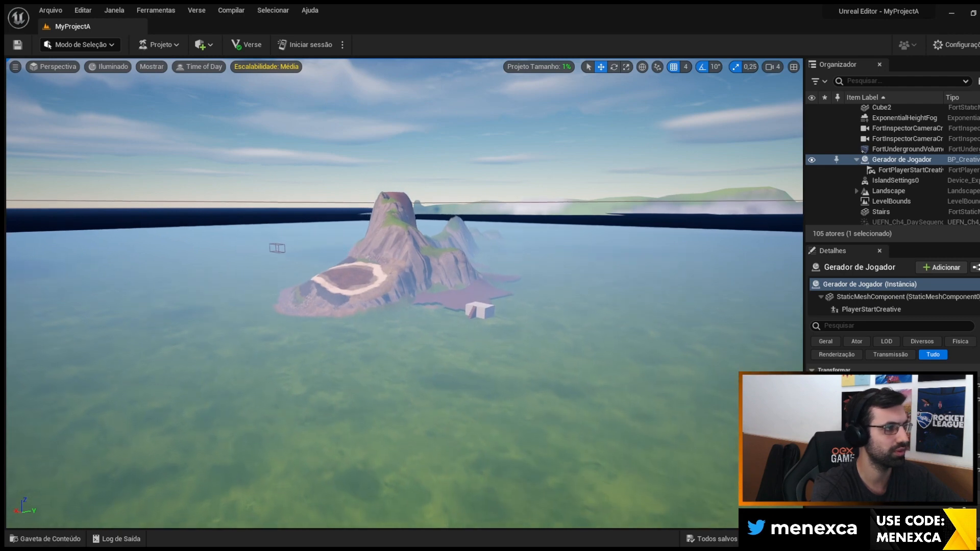
scroll(410, 293, up, 12)
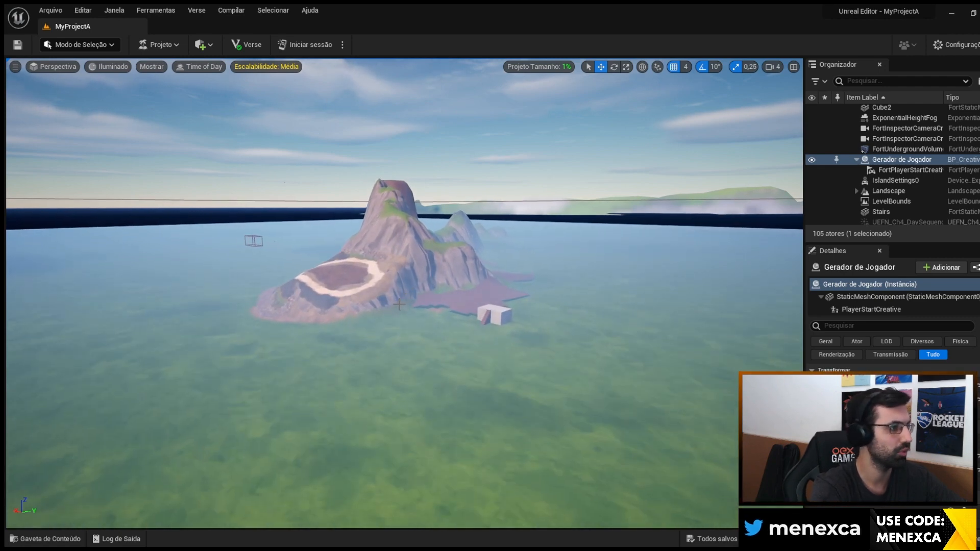
scroll(410, 293, up, 8)
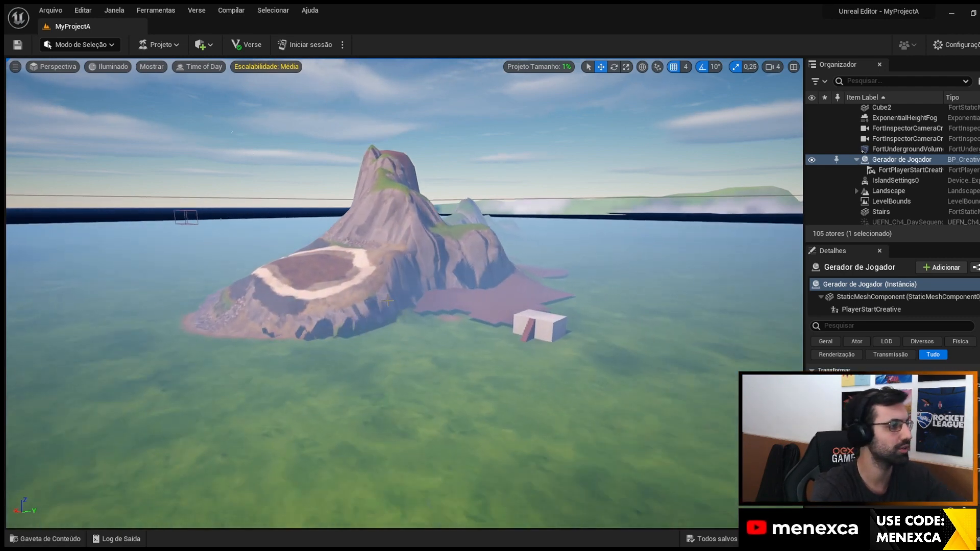
scroll(386, 301, up, 8)
right_drag(387, 301, 16, 28)
middle_drag(392, 302, 519, 430)
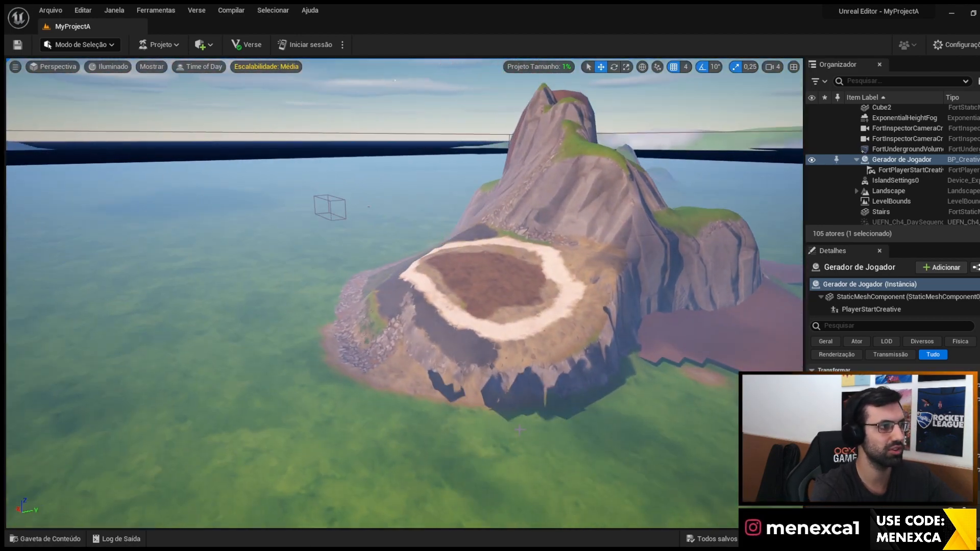
key(a)
right_drag(392, 302, 473, 243)
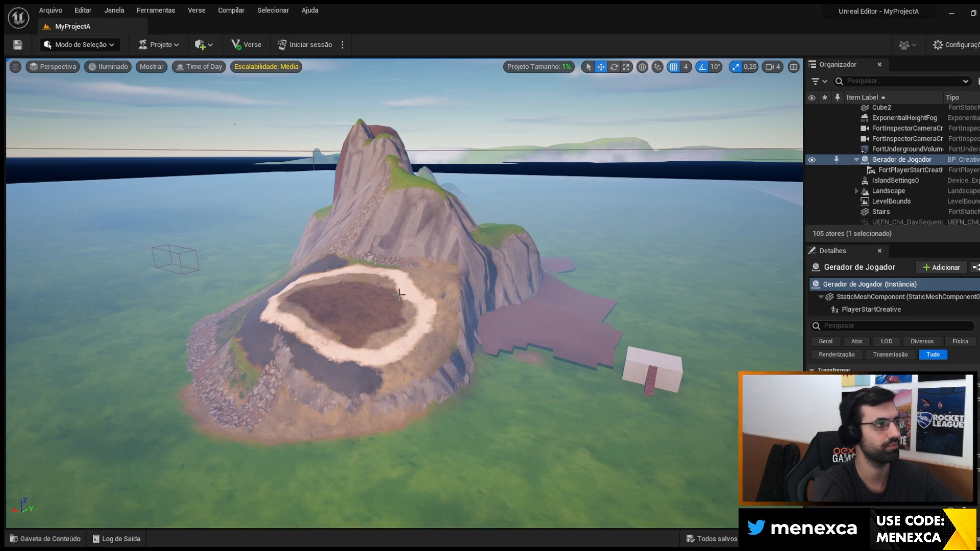
key(Escape)
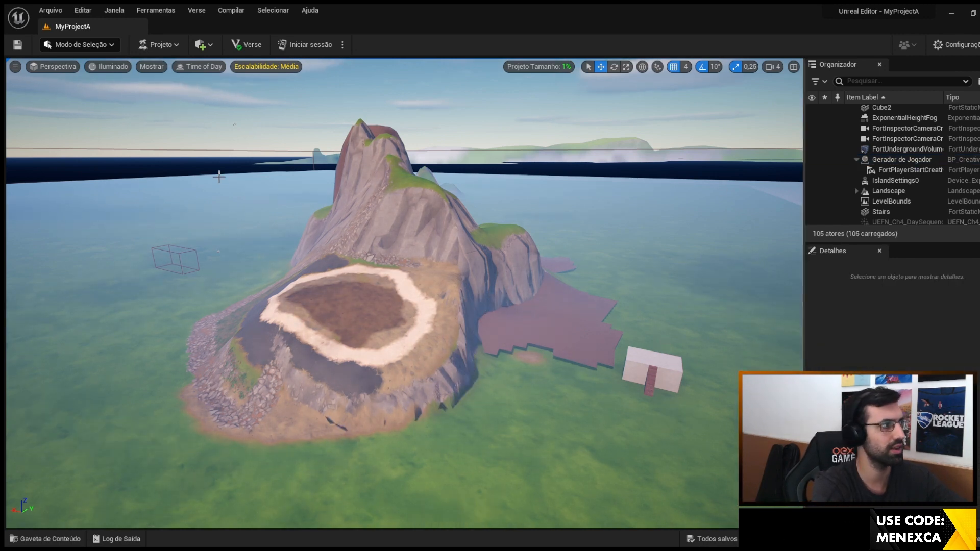
- Switch the editor to Landscape mode, show the Sculpt tools and activate the Paint tools
click(105, 45)
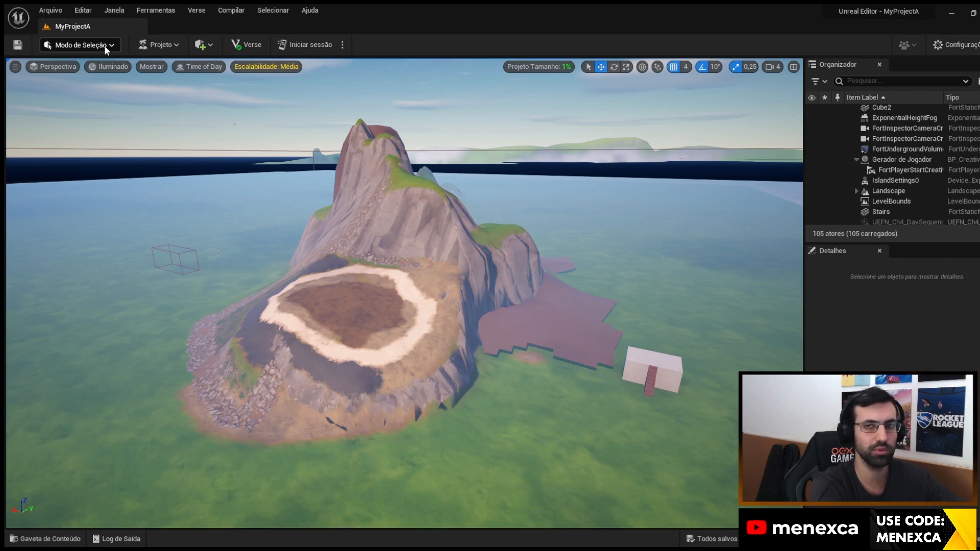
click(89, 73)
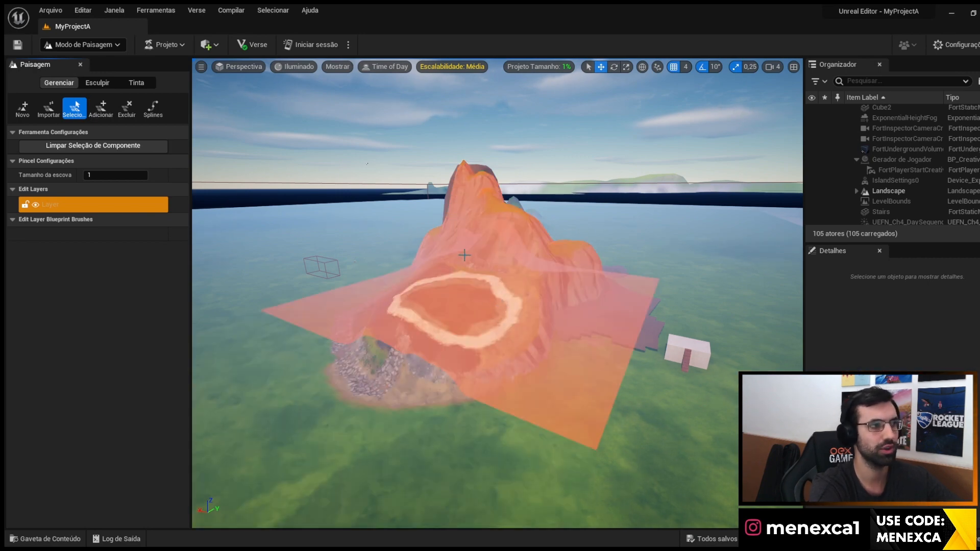
click(99, 83)
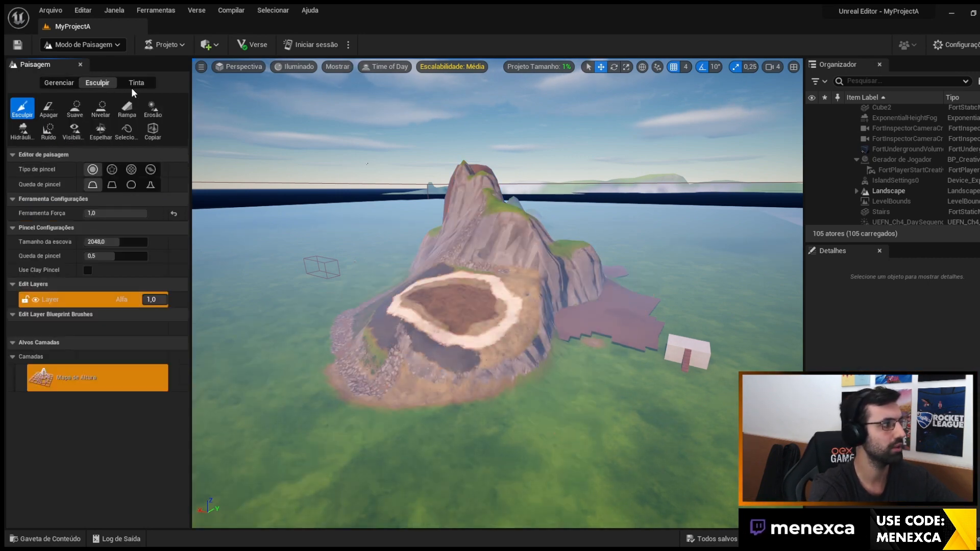
click(137, 83)
- Paint Layer5 vegetation across the crater's rim and Layer2 brown soil on the ground near the foot of the cliff
scroll(416, 367, up, 5)
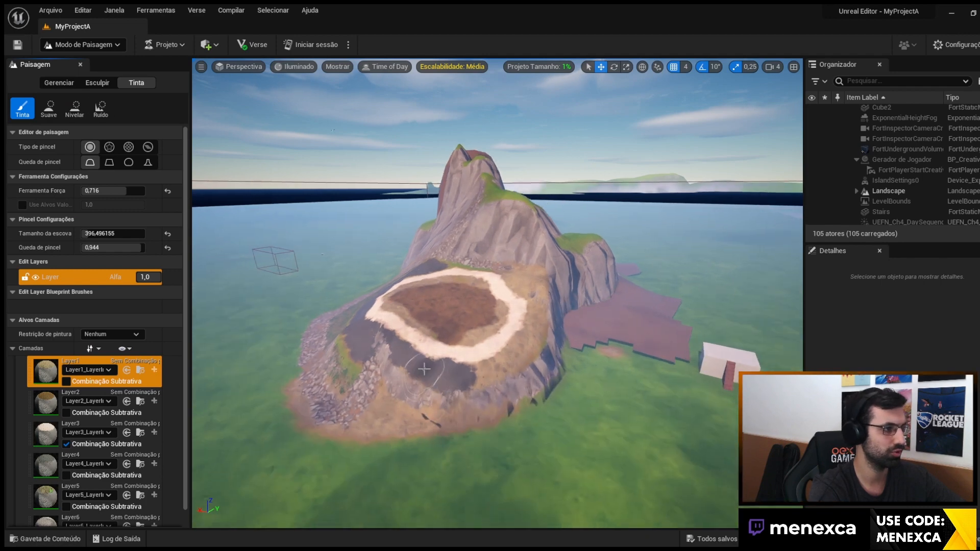
scroll(416, 367, up, 5)
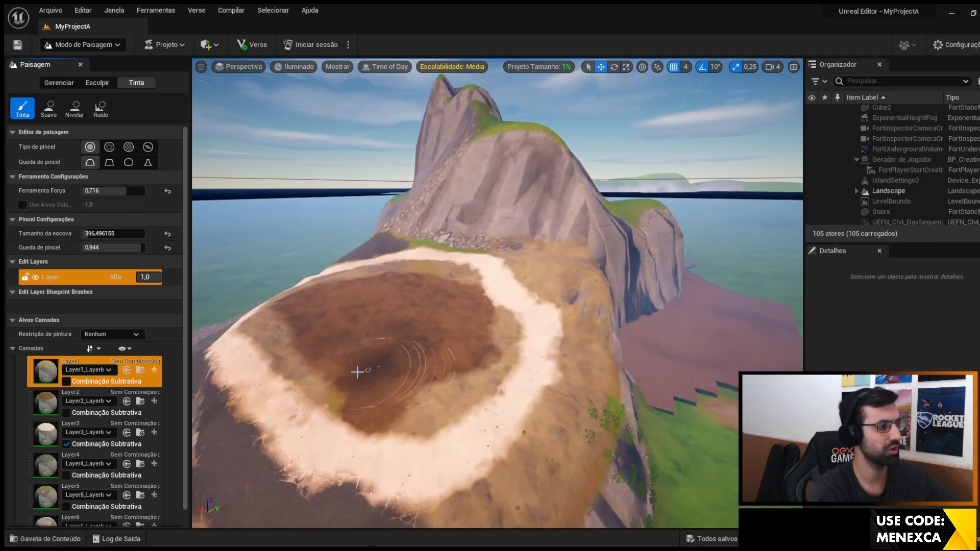
scroll(78, 406, down, 1)
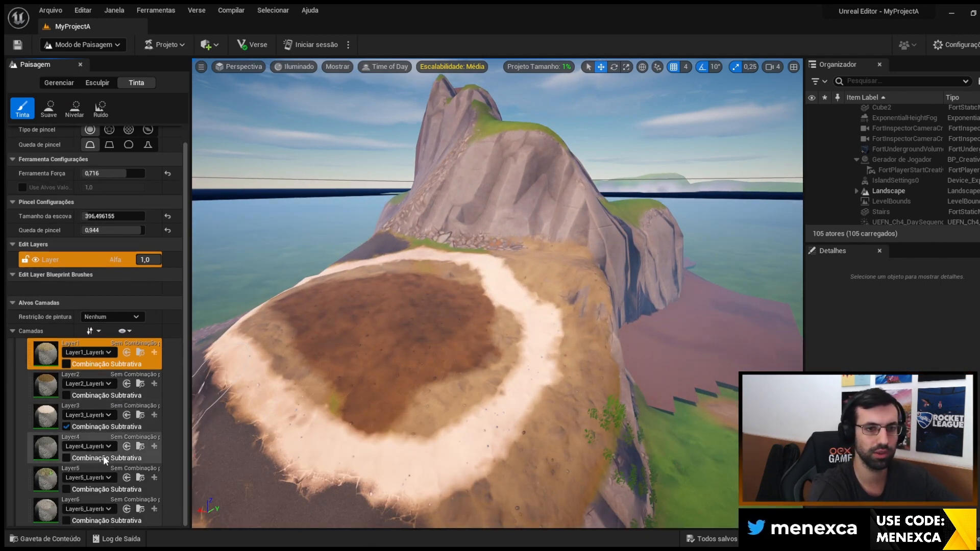
scroll(87, 447, up, 1)
right_drag(405, 397, 388, 423)
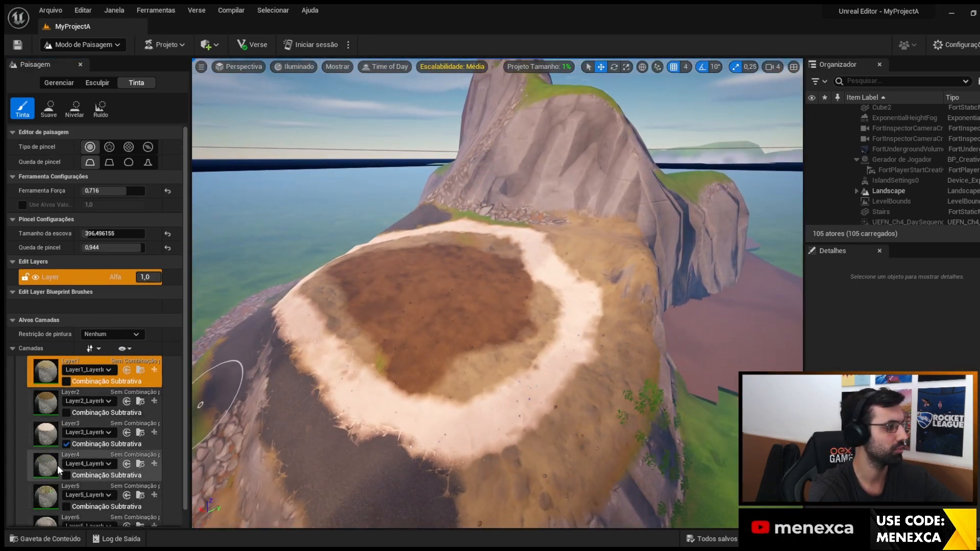
click(41, 499)
mouse_move(503, 472)
mouse_down()
mouse_move(622, 407)
mouse_move(626, 312)
mouse_move(577, 258)
mouse_move(536, 286)
mouse_move(513, 368)
mouse_move(515, 439)
mouse_up()
click(41, 403)
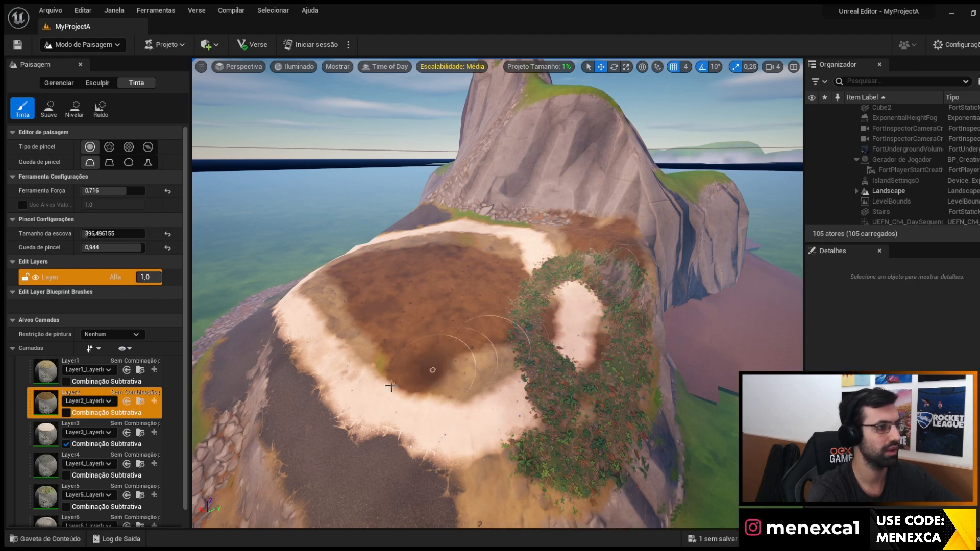
- Paint Layer4 rocks along the near edge of the crater and Layer6 dark ground over the remaining pale rim
scroll(67, 439, down, 1)
click(46, 448)
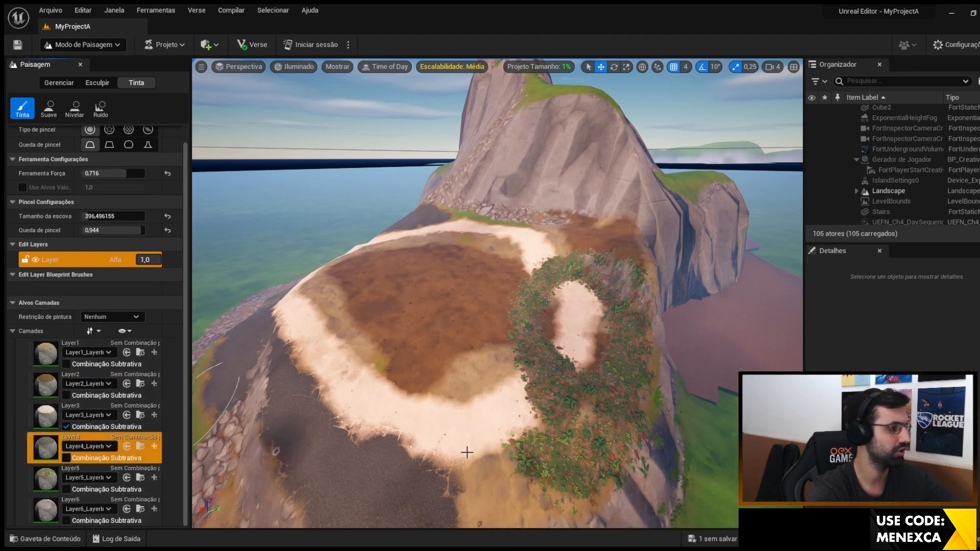
mouse_move(505, 404)
mouse_down()
mouse_move(345, 413)
mouse_move(352, 391)
mouse_move(324, 360)
mouse_move(313, 317)
mouse_move(492, 464)
mouse_move(482, 502)
mouse_up()
click(45, 511)
mouse_move(415, 460)
mouse_down()
mouse_move(460, 445)
mouse_move(451, 418)
mouse_move(434, 475)
mouse_move(388, 408)
mouse_move(352, 403)
mouse_up()
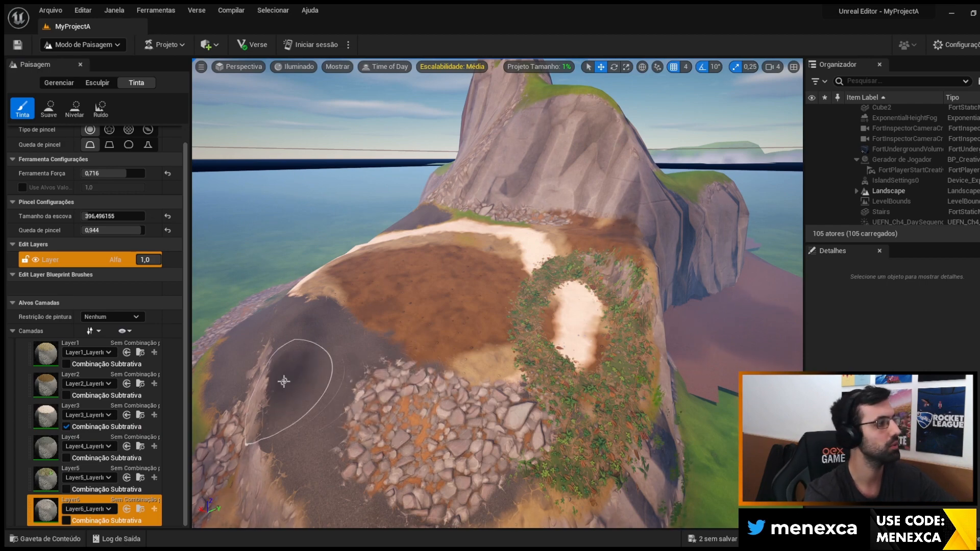
- Review the landscape Manage mode and its component selection on the terrain, along with the Sculpt tools
click(59, 83)
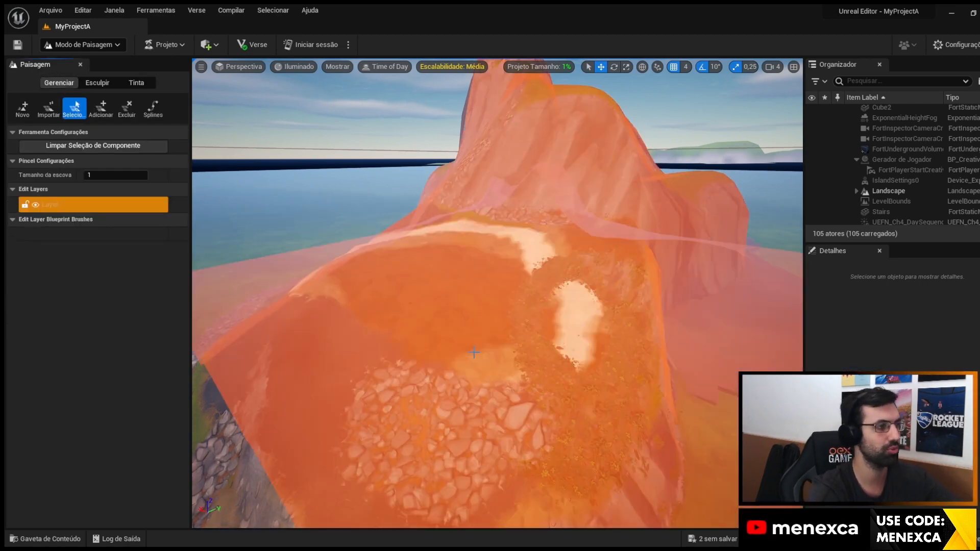
scroll(470, 391, down, 5)
scroll(471, 391, down, 6)
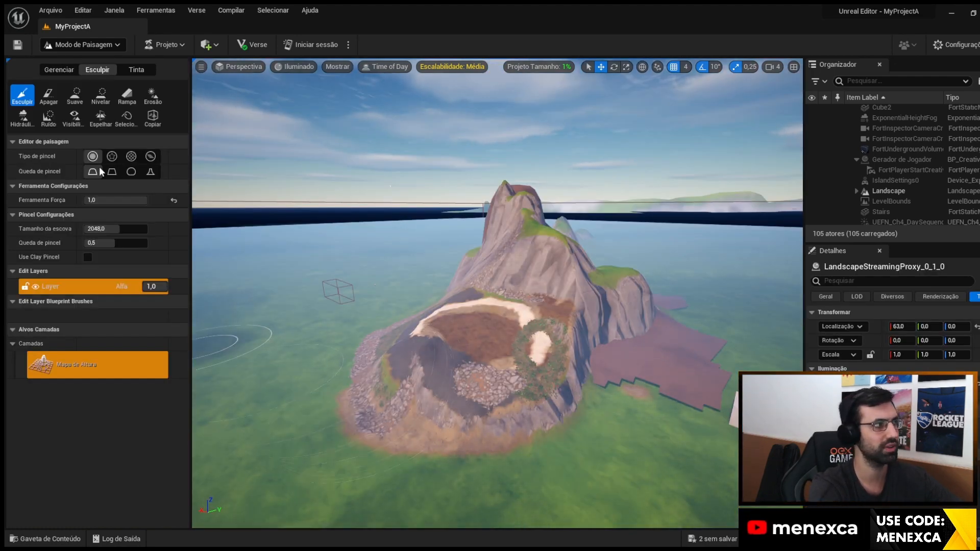
click(73, 70)
scroll(443, 406, down, 4)
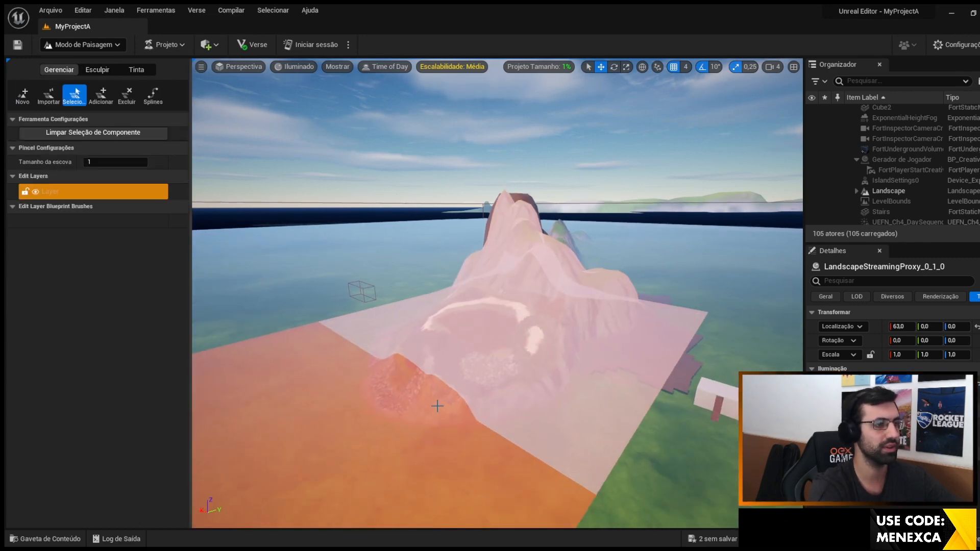
scroll(437, 407, down, 3)
right_drag(437, 406, 398, 396)
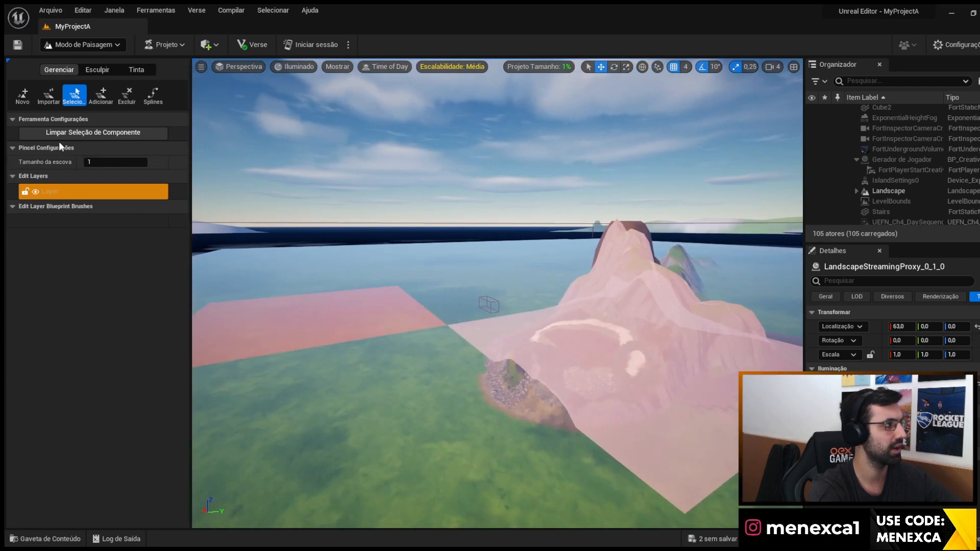
- Start a new landscape and position its grid beside the existing terrain at Y -48772 and height 2496
click(23, 97)
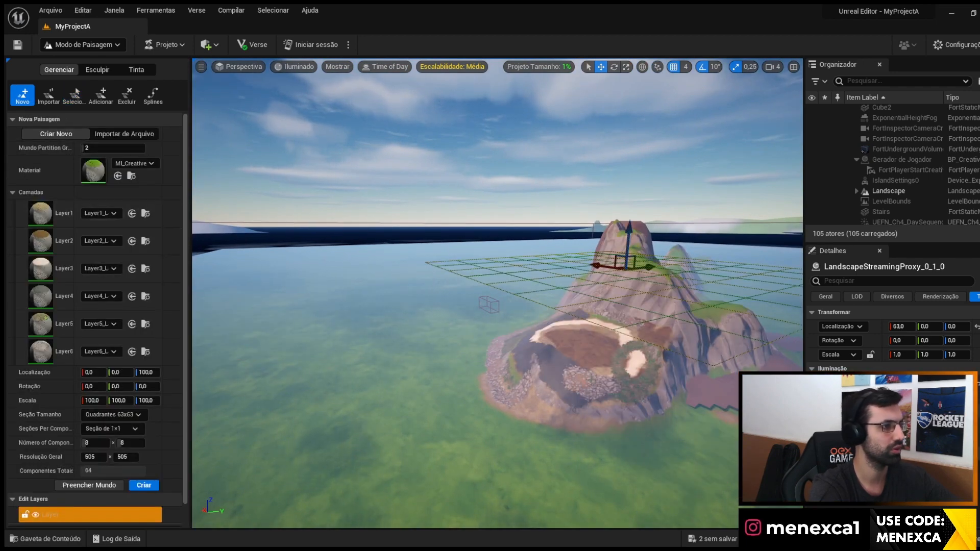
drag(653, 268, 269, 328)
right_drag(269, 328, 366, 344)
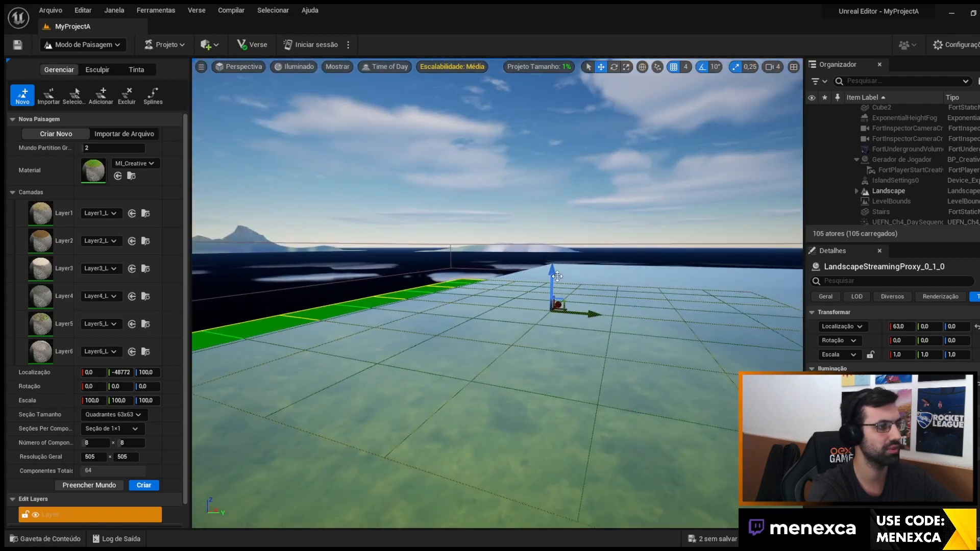
drag(557, 276, 547, 254)
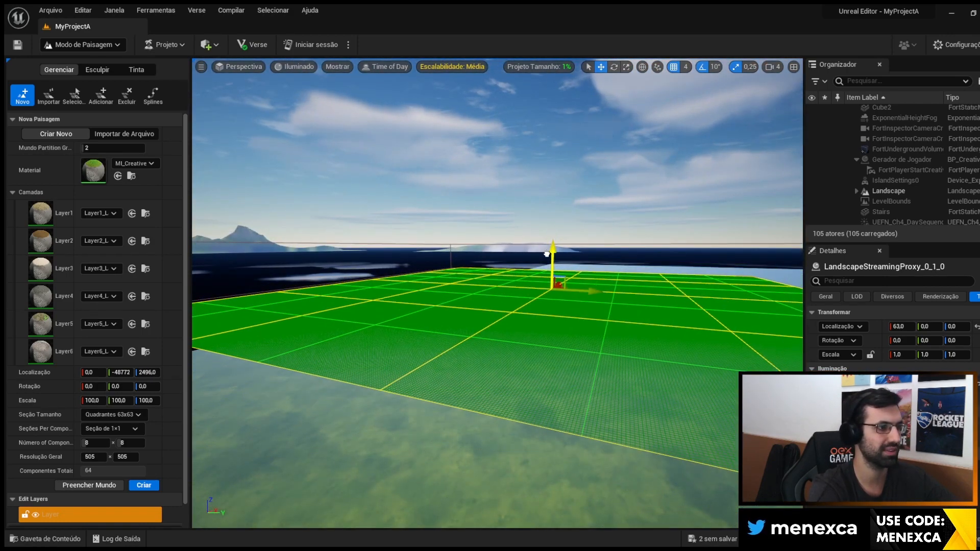
mouse_move(549, 256)
right_down()
mouse_move(645, 279)
mouse_move(543, 263)
mouse_move(562, 257)
right_up()
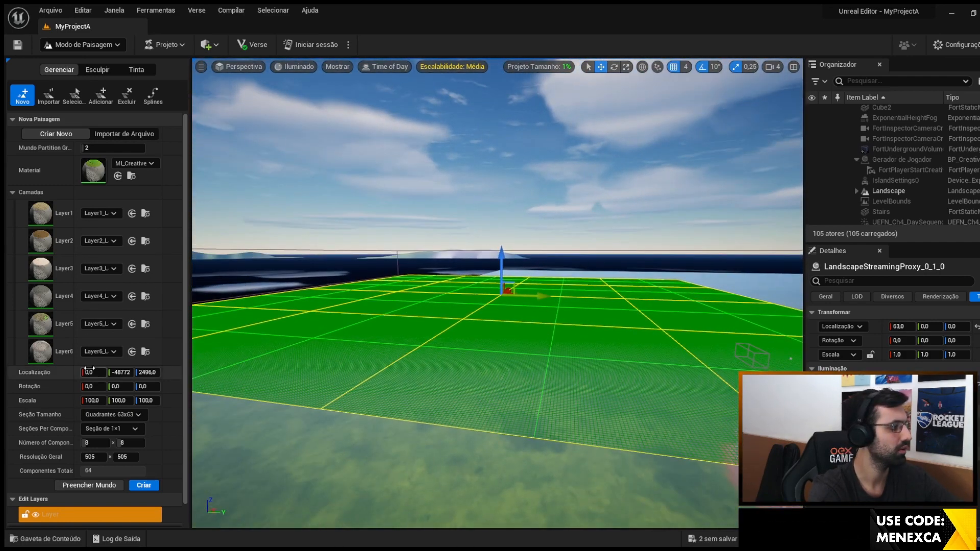
- Review the new landscape's layer, size and component settings and create it
scroll(123, 419, down, 2)
scroll(163, 336, up, 2)
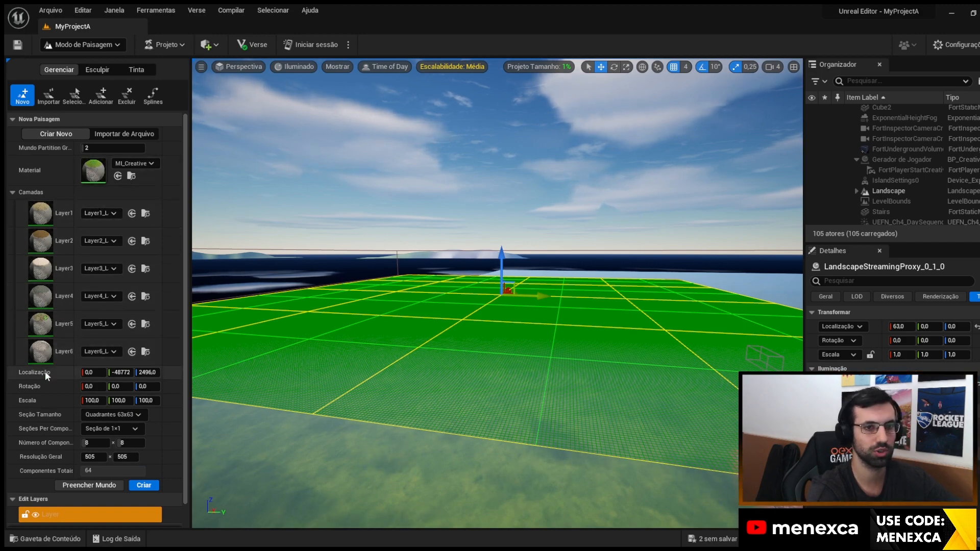
scroll(51, 393, down, 1)
click(144, 461)
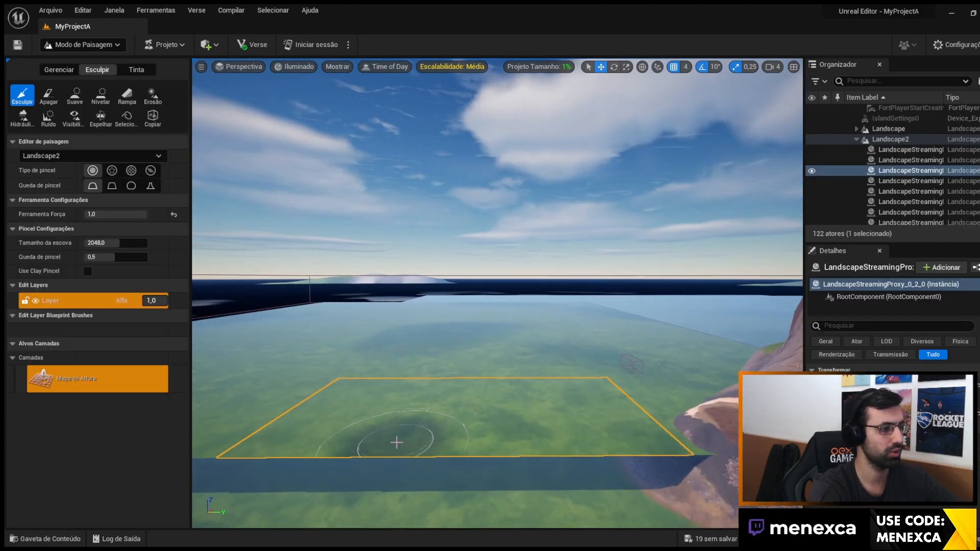
- Look around Landscape2 from several angles, including its edge next to the original terrain
right_drag(471, 429, 375, 470)
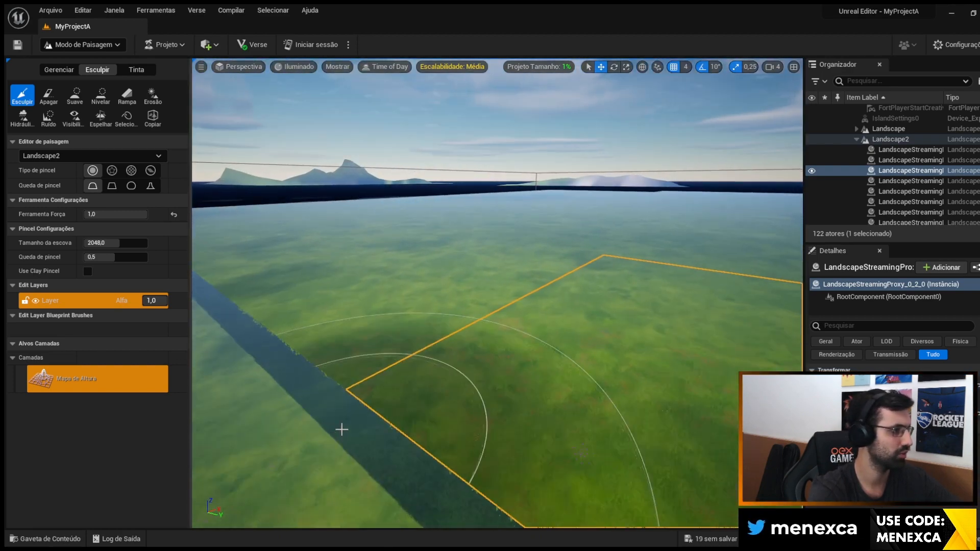
right_drag(489, 440, 613, 432)
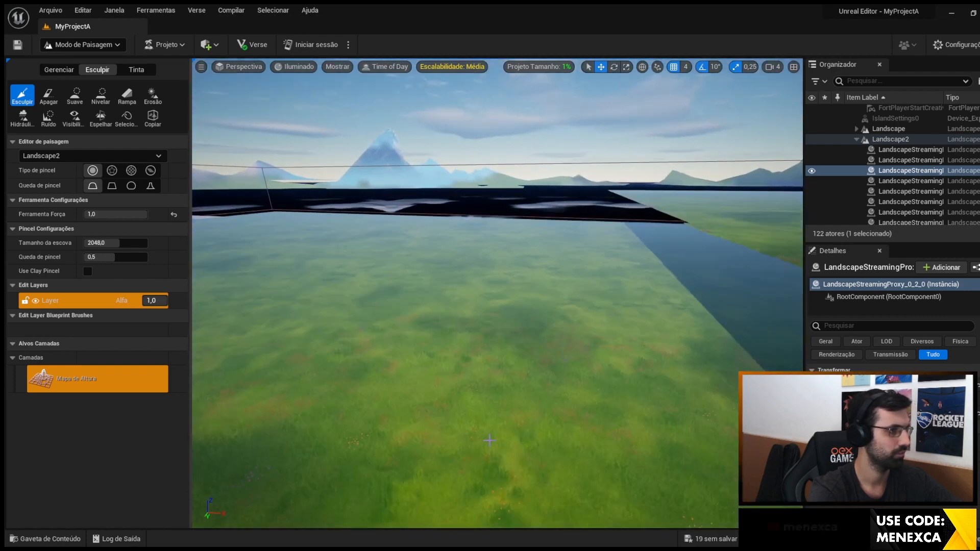
right_drag(489, 440, 528, 449)
right_drag(396, 370, 214, 381)
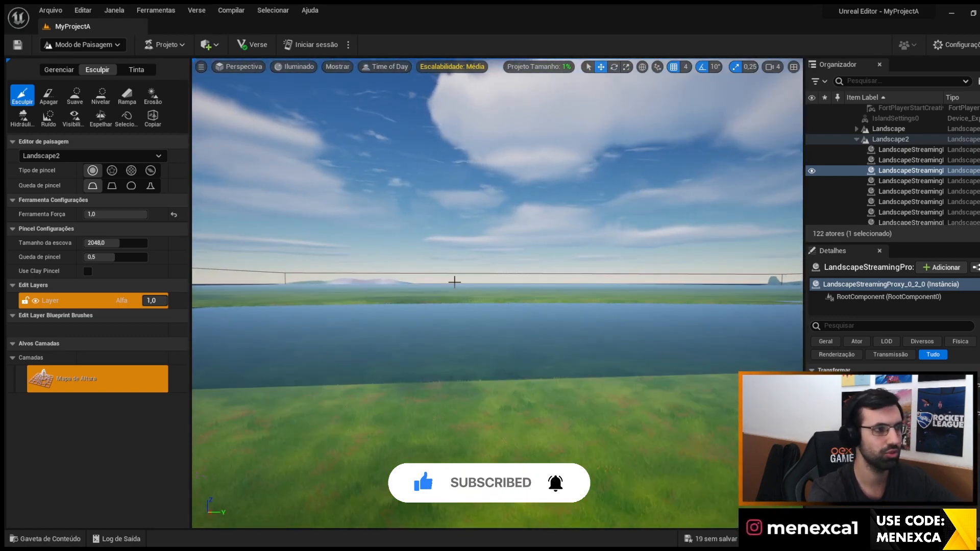
- Sculpt two rocky hills on the flat Landscape2 terrain with a brush size of 2048
mouse_move(517, 155)
right_down()
mouse_move(492, 344)
mouse_move(496, 165)
mouse_move(477, 165)
mouse_move(434, 306)
mouse_move(392, 207)
mouse_move(394, 220)
right_up()
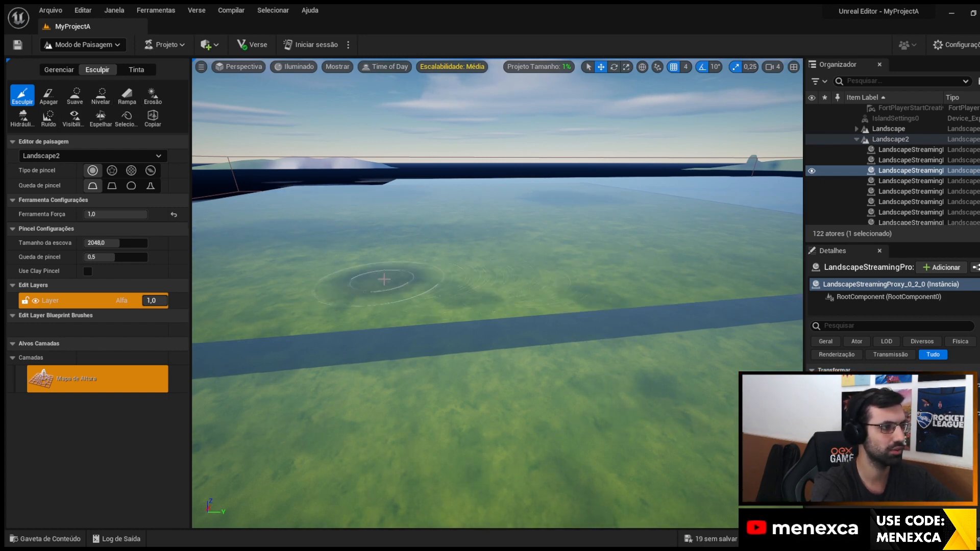
mouse_move(375, 281)
right_down()
mouse_move(330, 290)
mouse_move(394, 276)
right_up()
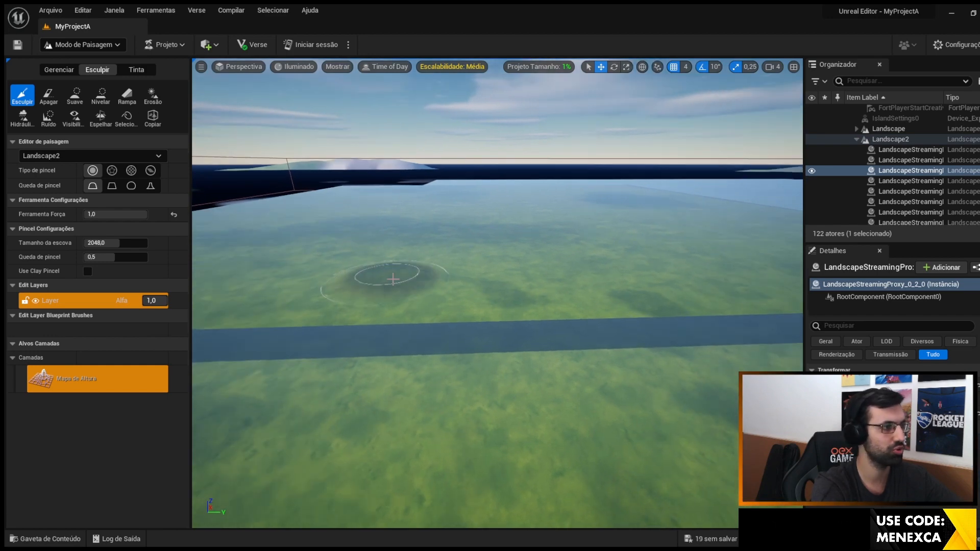
mouse_move(393, 279)
mouse_down()
mouse_move(551, 263)
mouse_move(536, 261)
mouse_up()
right_drag(434, 198, 433, 256)
mouse_move(388, 148)
right_down()
mouse_move(387, 125)
mouse_move(338, 132)
mouse_move(336, 114)
mouse_move(305, 153)
mouse_move(263, 100)
right_up()
scroll(456, 249, up, 8)
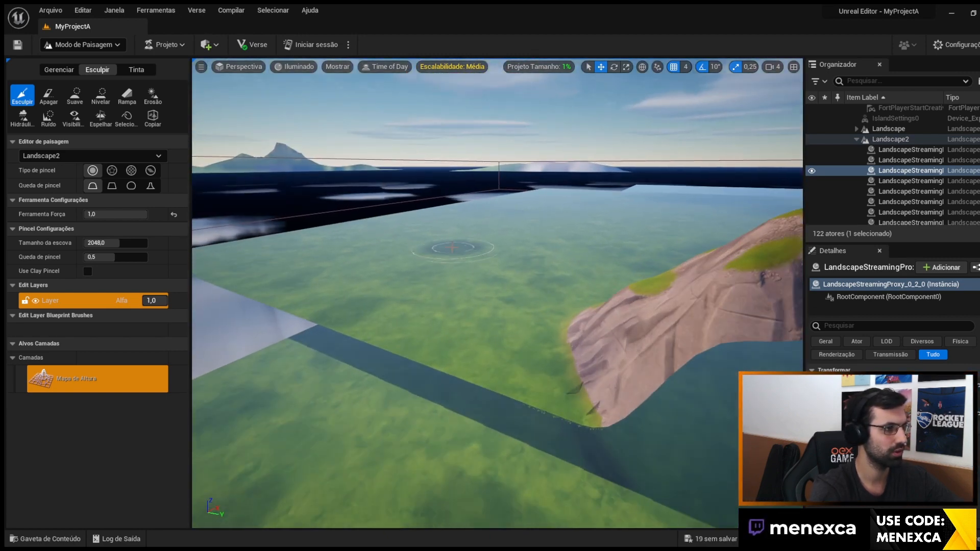
mouse_move(454, 273)
mouse_down()
mouse_move(462, 266)
mouse_move(561, 278)
mouse_up()
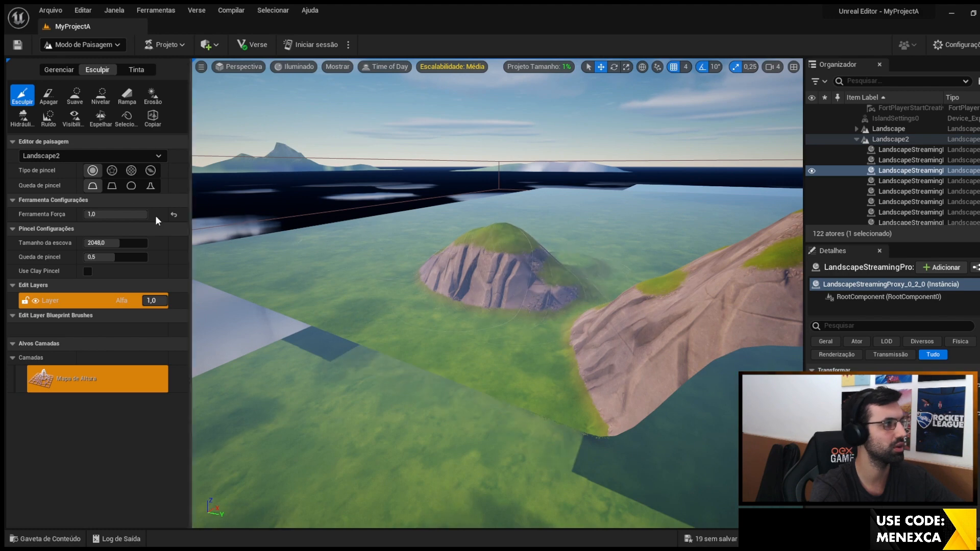
- Erase the sculpted hills from Landscape2 with the Erase tool and switch to the Smooth tool
click(49, 95)
mouse_move(490, 270)
mouse_down()
mouse_move(528, 276)
mouse_move(579, 306)
mouse_move(406, 275)
mouse_move(666, 338)
mouse_move(755, 413)
mouse_up()
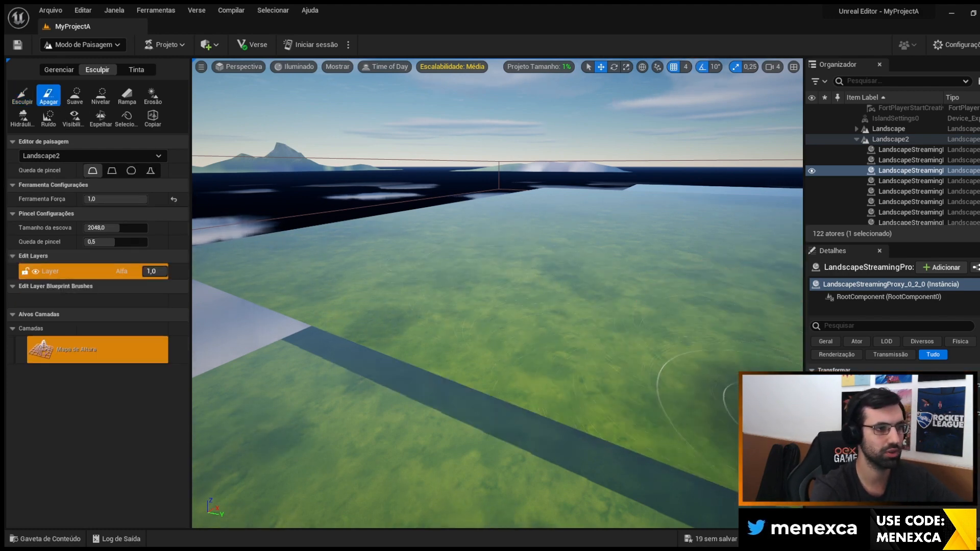
click(75, 95)
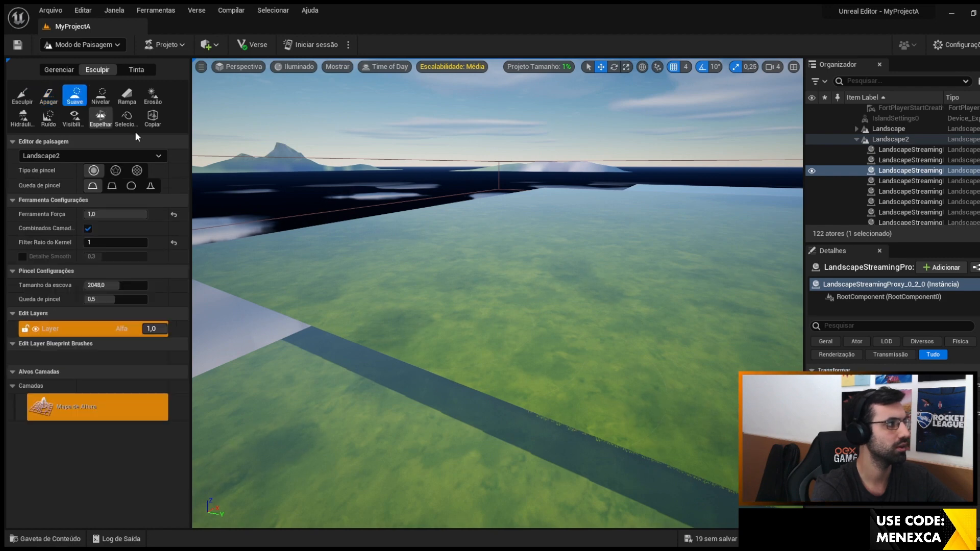
- Sculpt a small mound beside the water channel, then smooth it down and level the ground with Flatten
click(21, 95)
drag(492, 317, 493, 330)
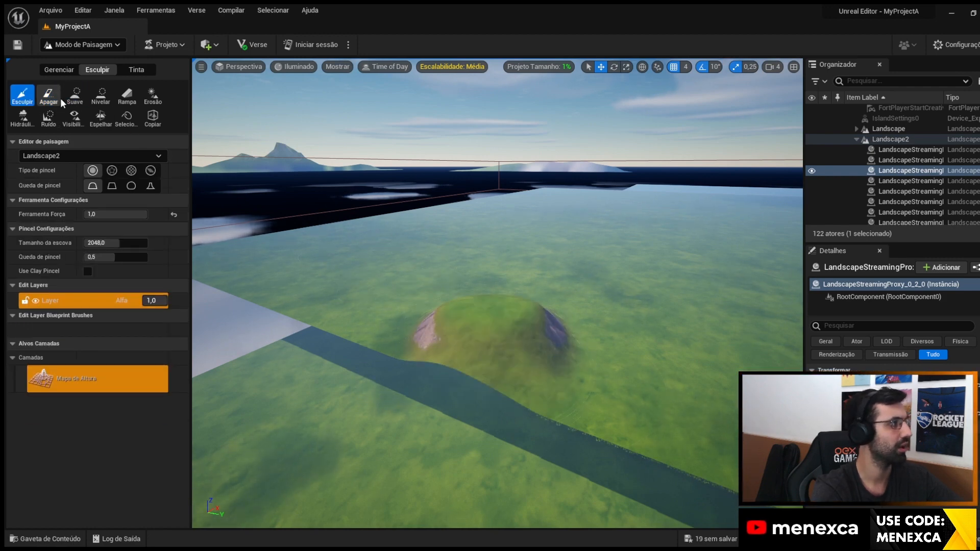
click(74, 96)
mouse_move(580, 373)
mouse_down()
mouse_move(461, 322)
mouse_move(592, 346)
mouse_move(560, 350)
mouse_move(615, 308)
mouse_move(415, 310)
mouse_move(451, 341)
mouse_up()
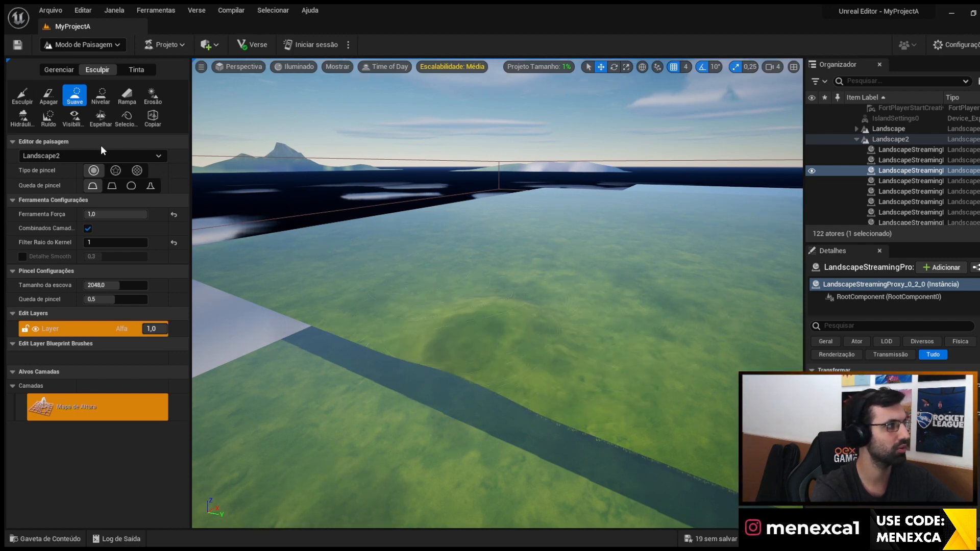
click(97, 102)
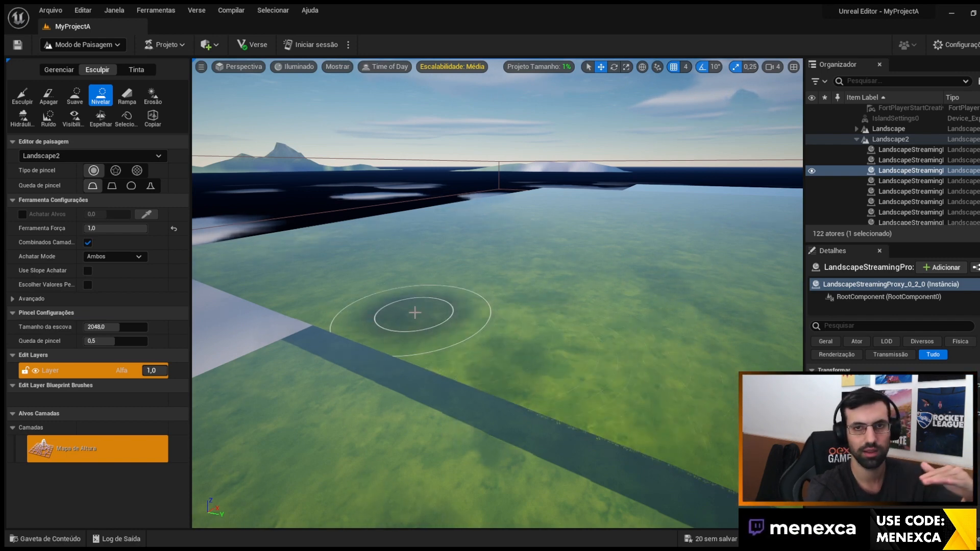
- Place two Ramp points on the flat ground beside the water channel
click(128, 97)
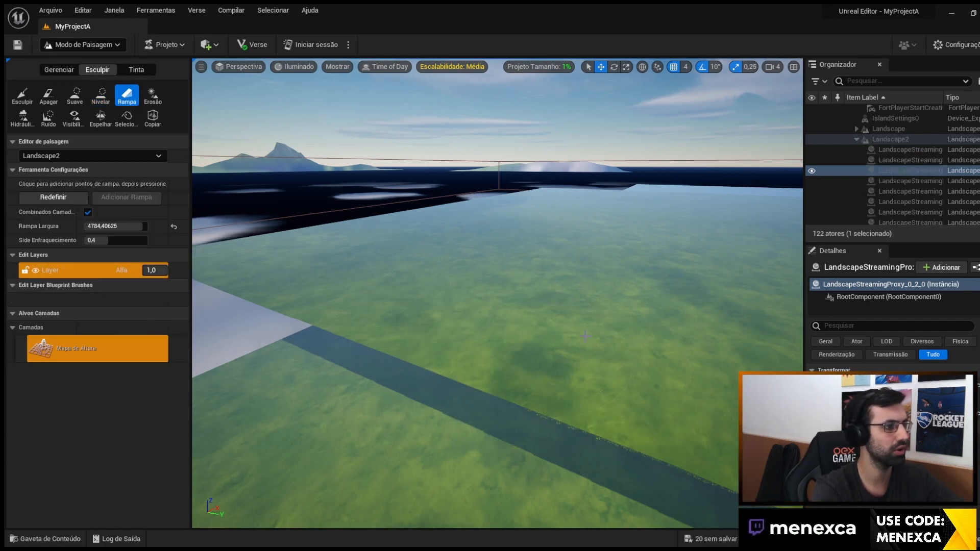
click(512, 345)
click(457, 326)
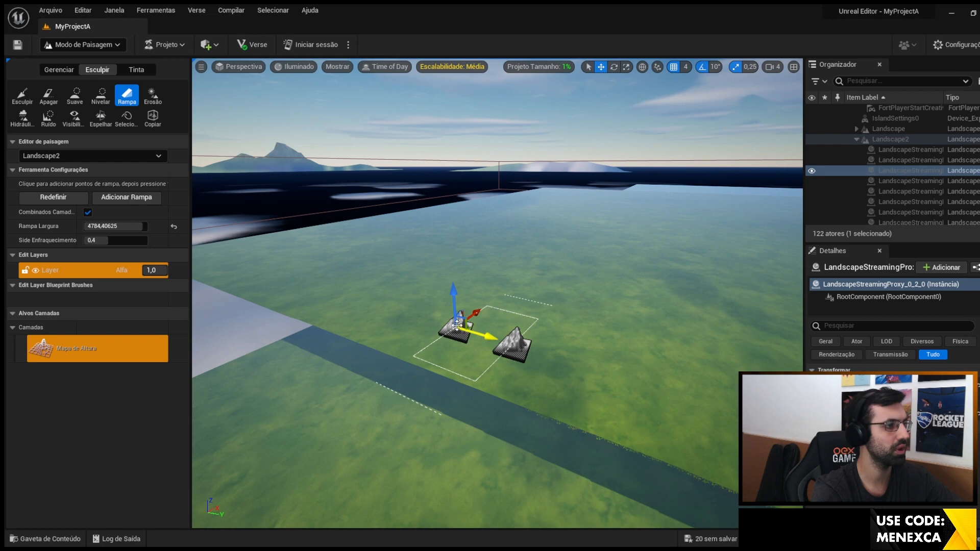
- Try Erosion on the ground beside the channel, then sculpt a rocky hill there
click(153, 97)
mouse_move(470, 323)
mouse_down()
mouse_move(525, 344)
mouse_move(449, 322)
mouse_move(544, 307)
mouse_move(499, 350)
mouse_move(587, 347)
mouse_move(715, 306)
mouse_move(616, 350)
mouse_up()
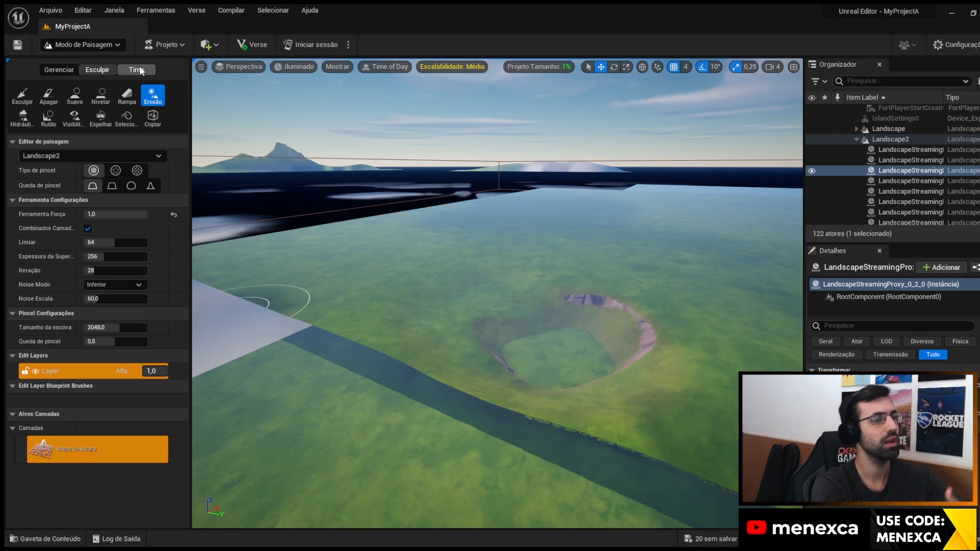
click(20, 103)
mouse_move(477, 351)
mouse_down()
mouse_move(536, 339)
mouse_move(385, 335)
mouse_up()
- Switch to landscape painting and set the paint brush size to about 372.46
click(135, 70)
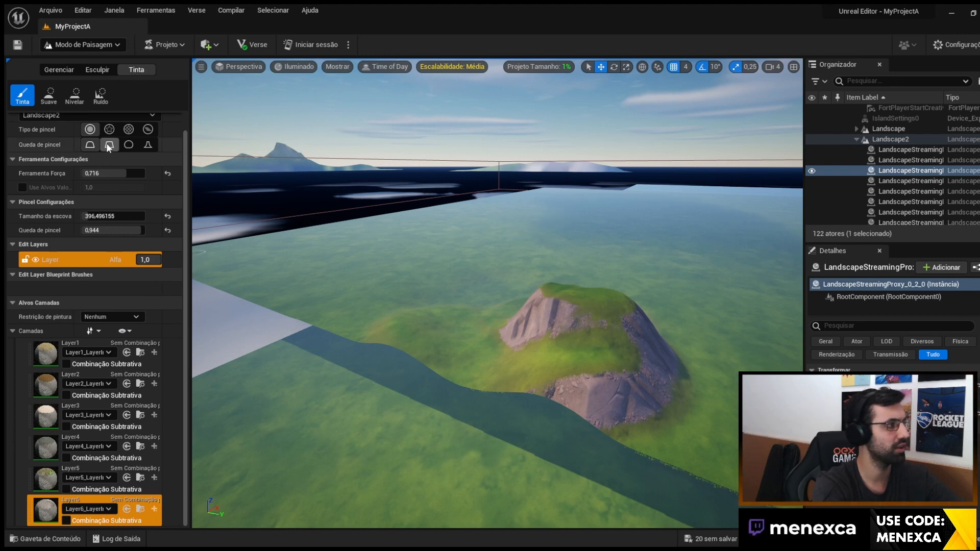
scroll(47, 153, up, 1)
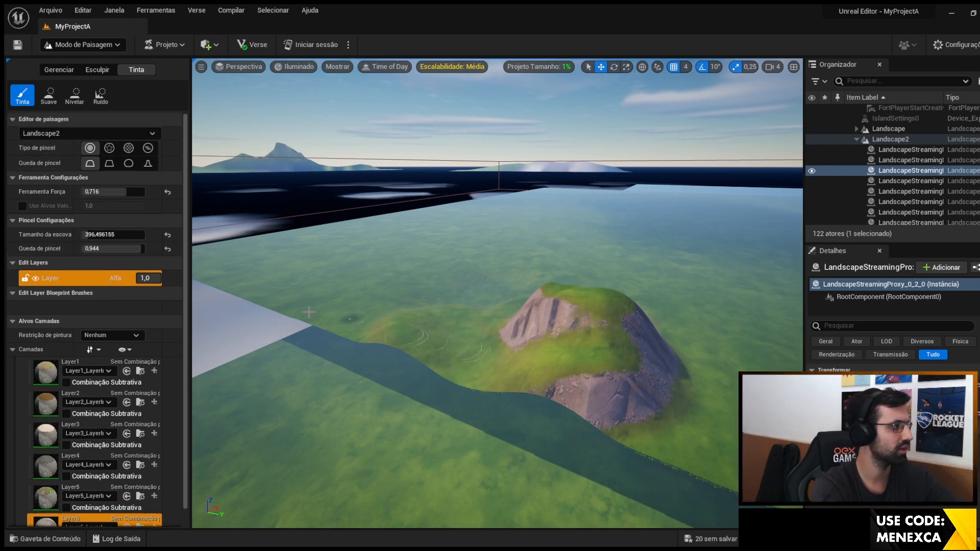
drag(115, 234, 143, 234)
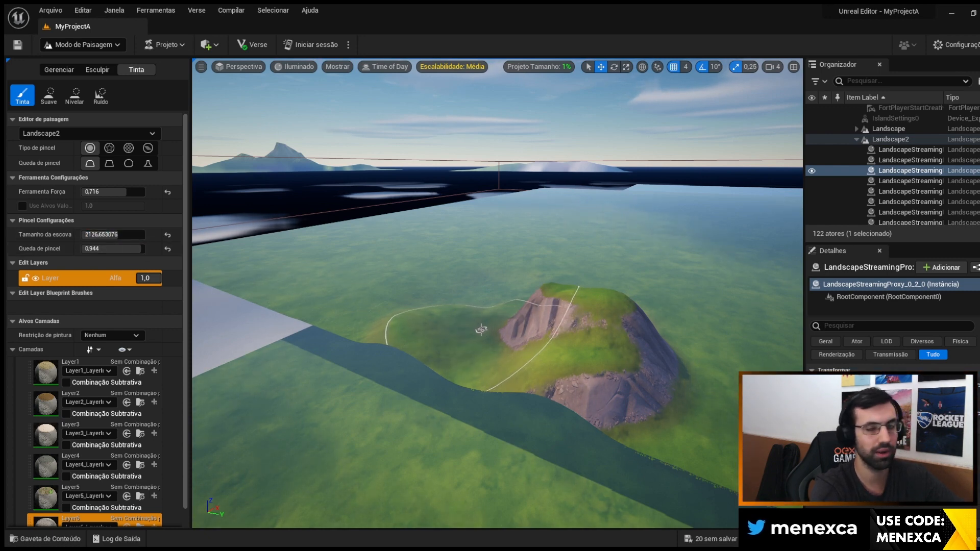
drag(102, 235, 87, 235)
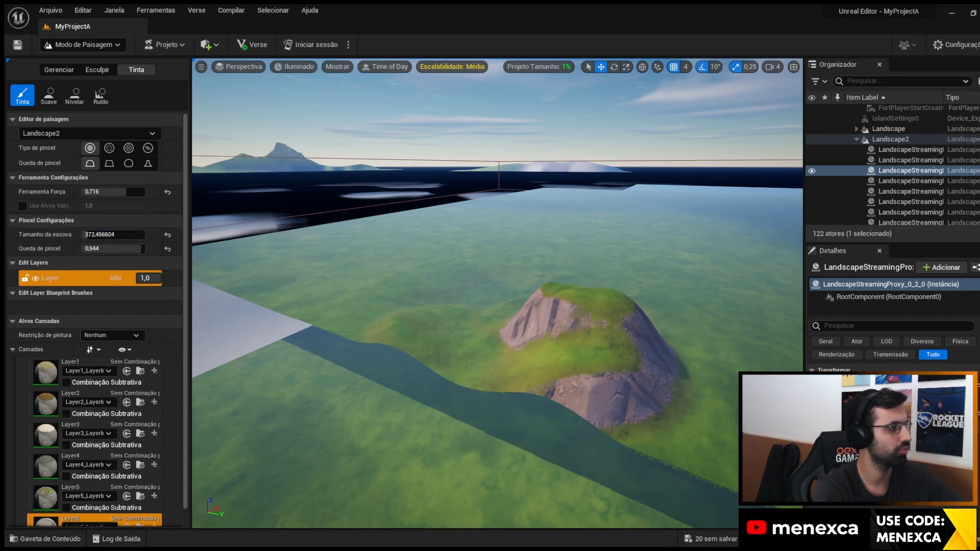
- Paint separate areas on and around the hill with Layer1, Layer2 and Layer3
scroll(97, 408, down, 1)
click(92, 357)
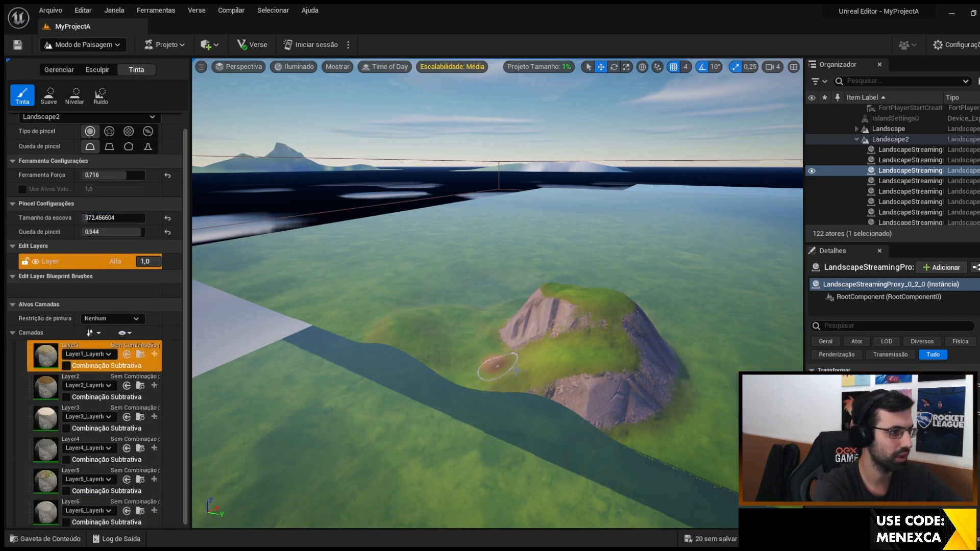
mouse_move(515, 370)
mouse_down()
mouse_move(582, 360)
mouse_move(571, 368)
mouse_up()
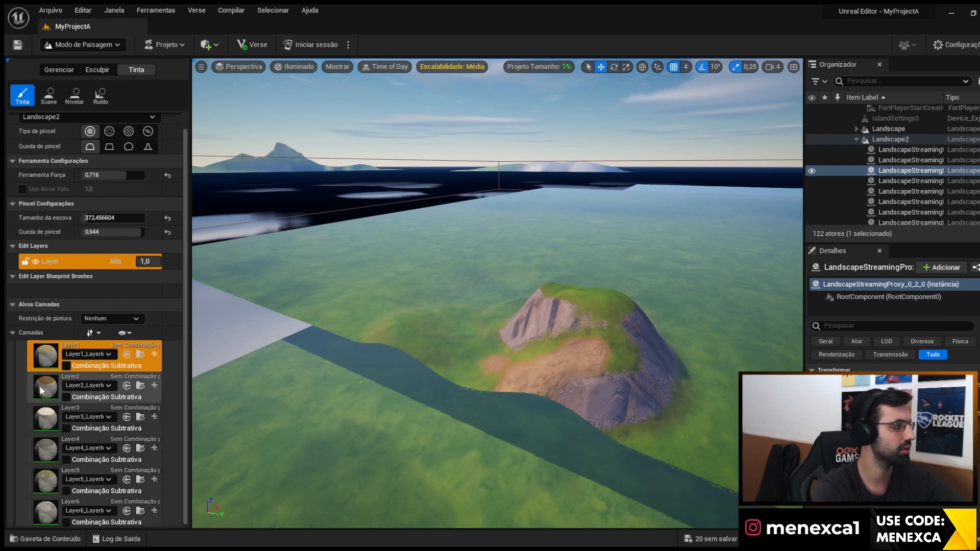
click(92, 388)
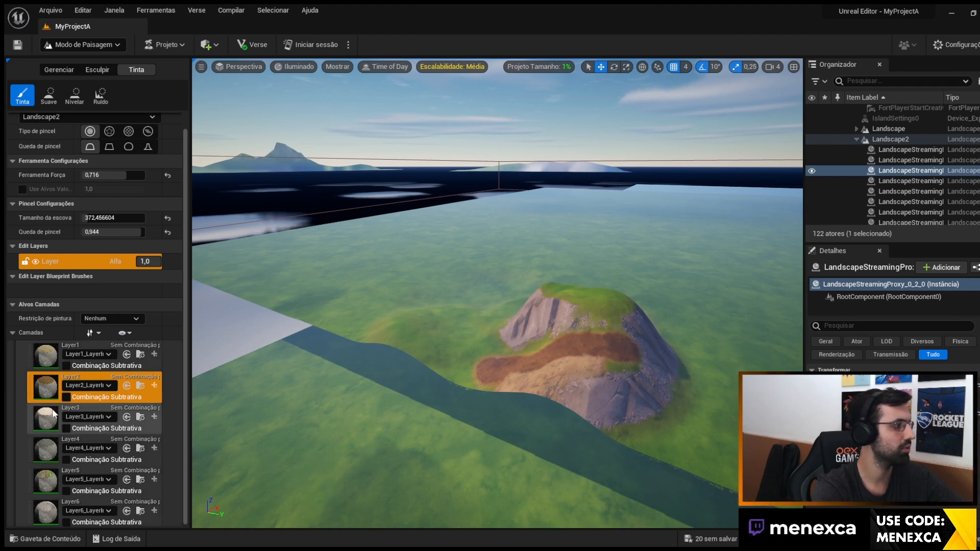
click(94, 416)
drag(569, 367, 452, 358)
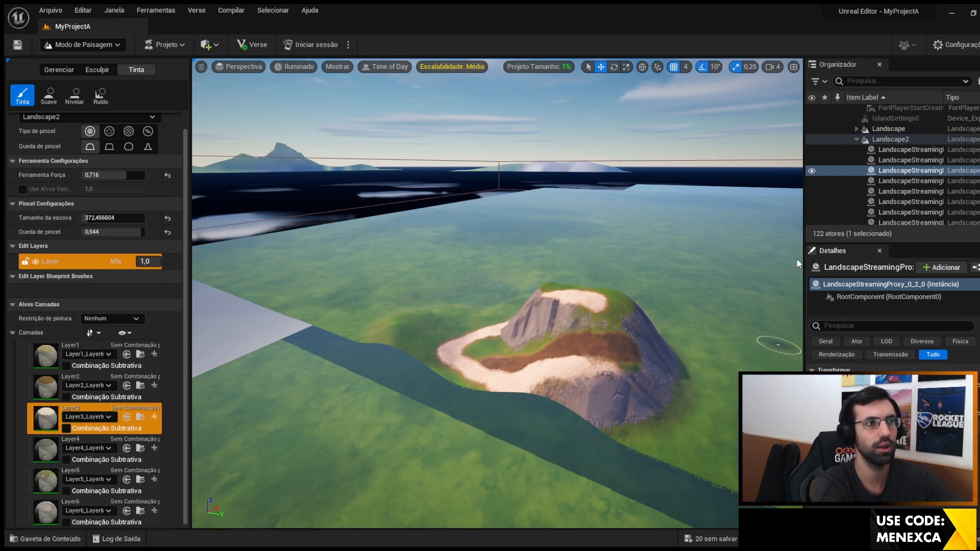
- Place a cube on the terrain next to the painted hill
scroll(870, 206, up, 2)
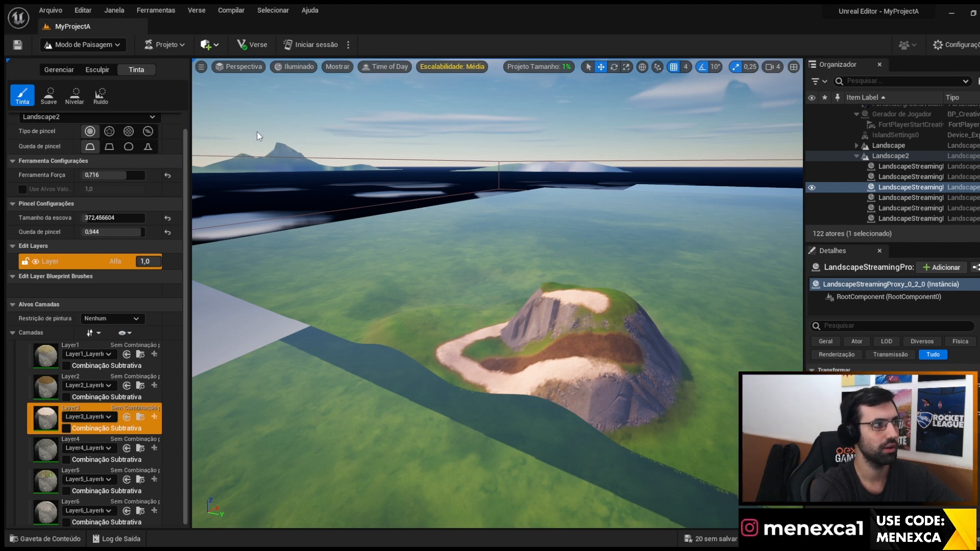
drag(328, 135, 485, 300)
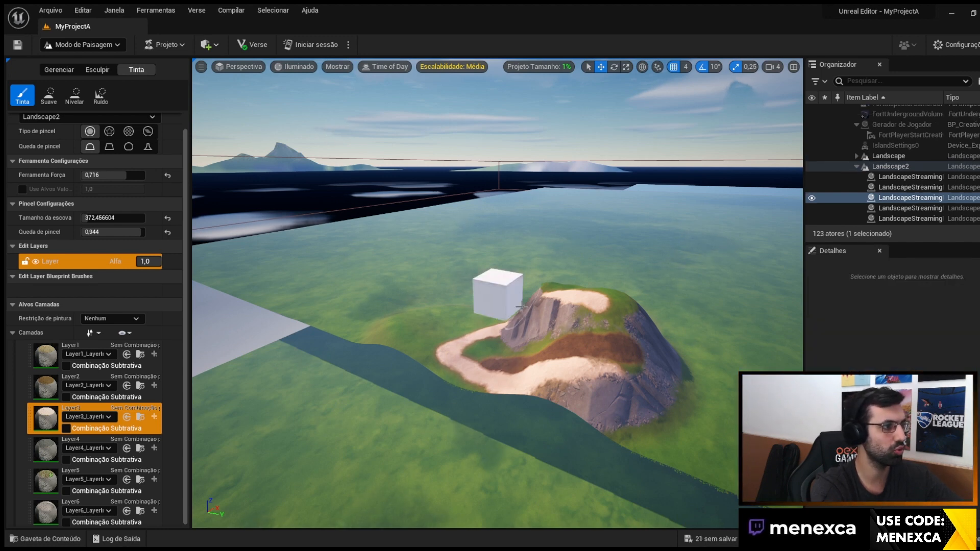
scroll(506, 290, up, 5)
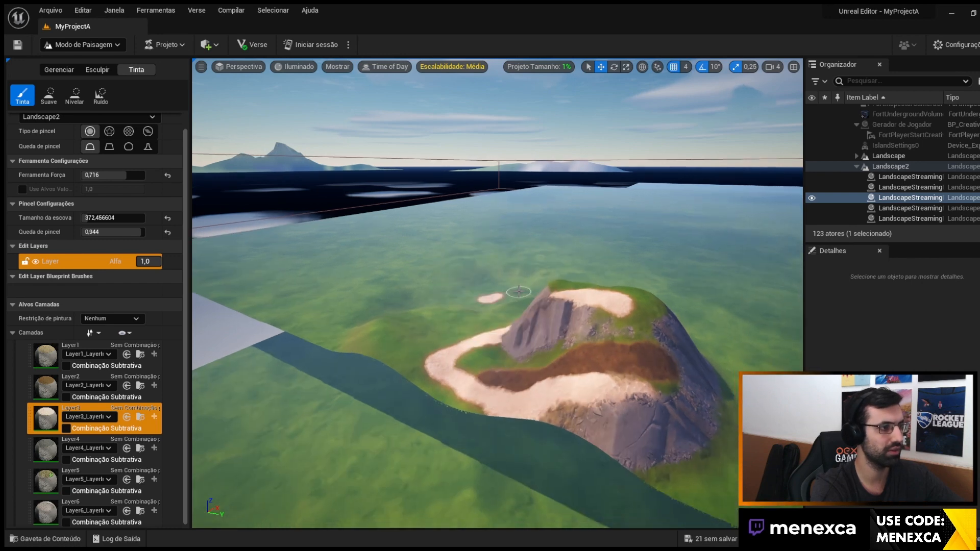
- Sculpt the painted hill's channel-side flank higher with the Sculpt tool
scroll(507, 289, down, 6)
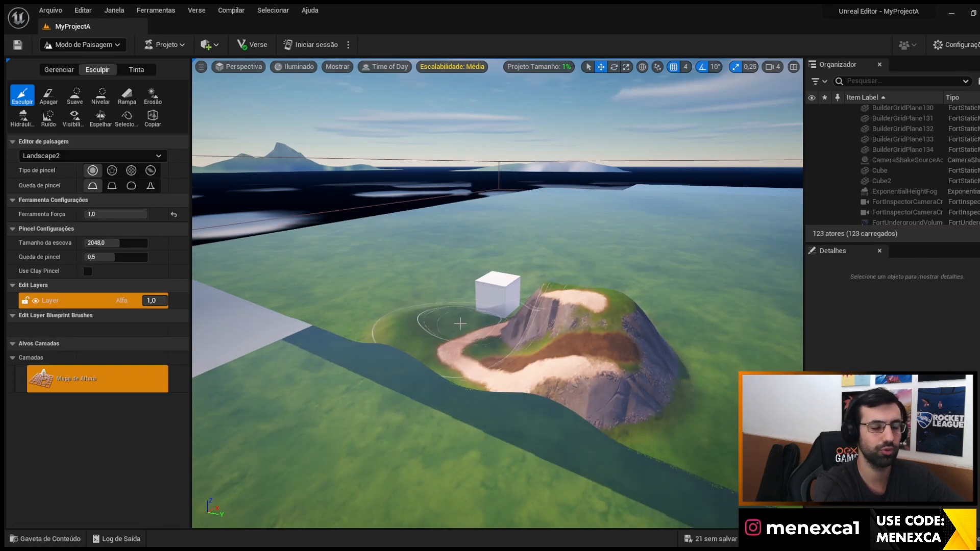
drag(656, 383, 674, 321)
click(344, 312)
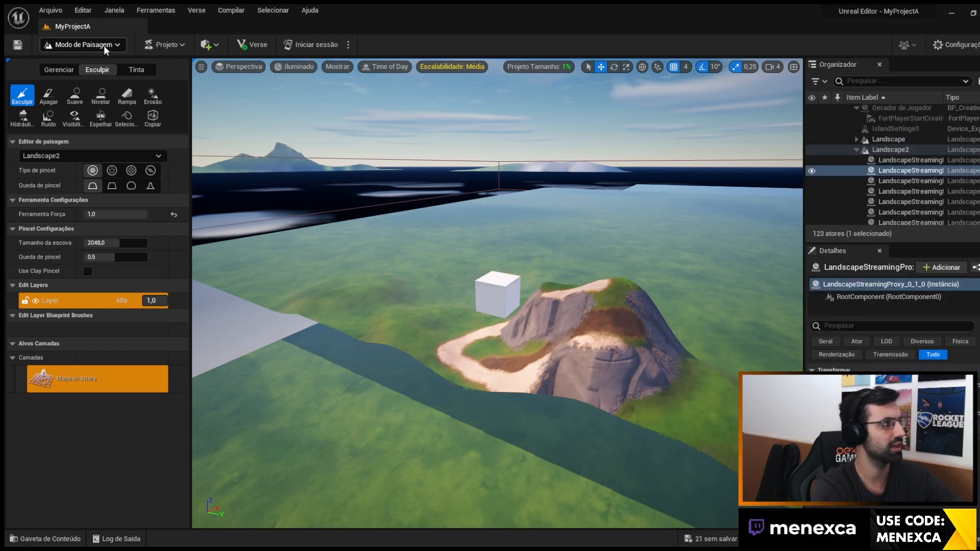
- Switch to Selection mode and move the cube to the opposite foot of the hill
key(shift+1)
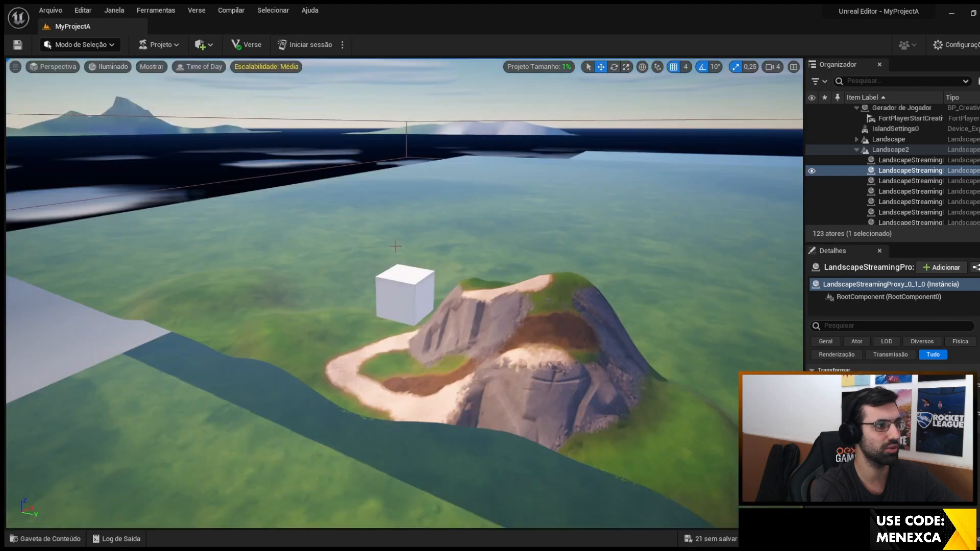
click(314, 276)
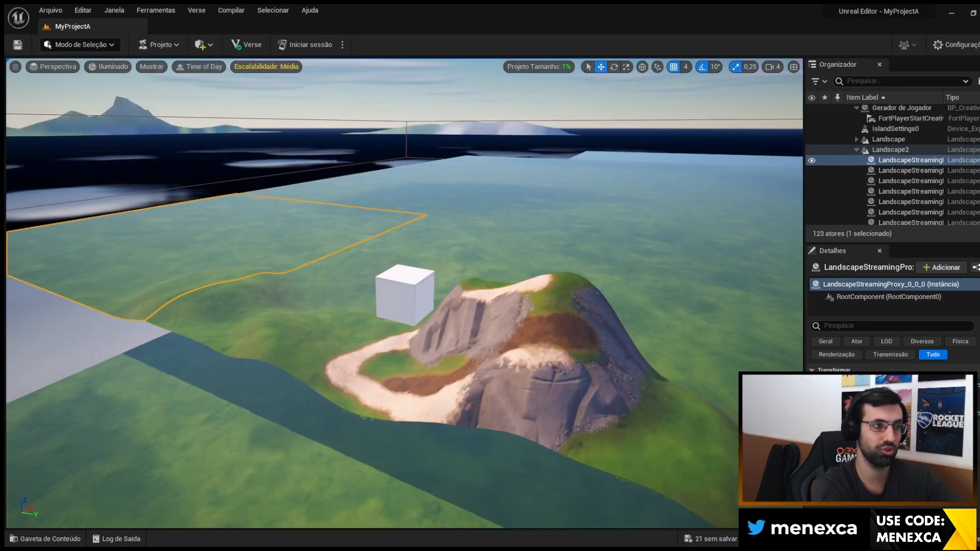
click(392, 296)
drag(409, 264, 640, 407)
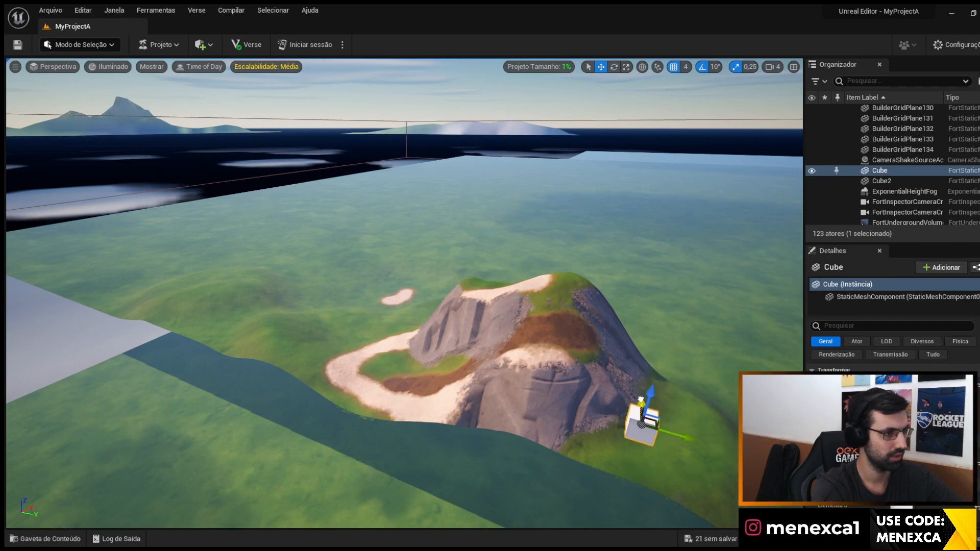
- Add a directional light beside the rocky mountain and lower its position
scroll(658, 453, up, 2)
right_drag(658, 454, 799, 425)
right_drag(399, 337, 454, 328)
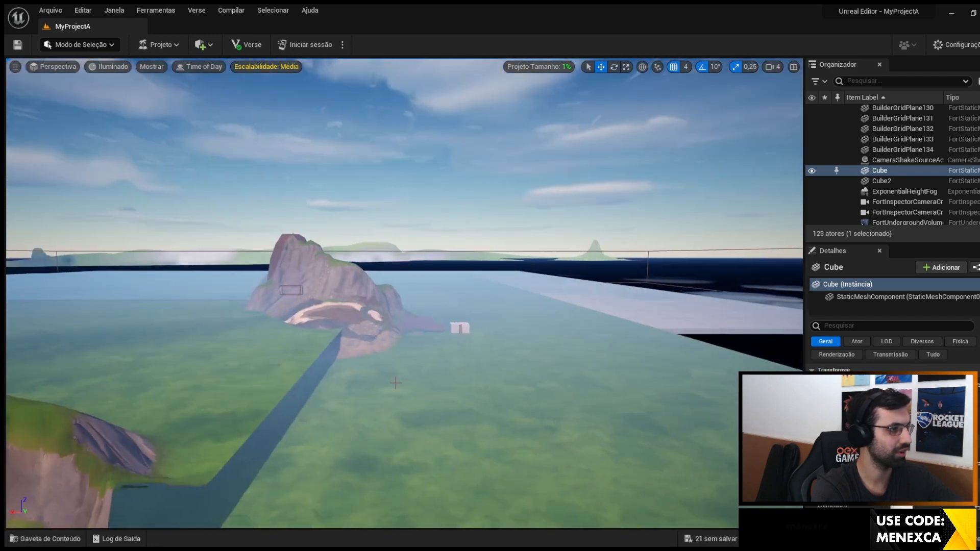
key(e)
scroll(433, 252, up, 4)
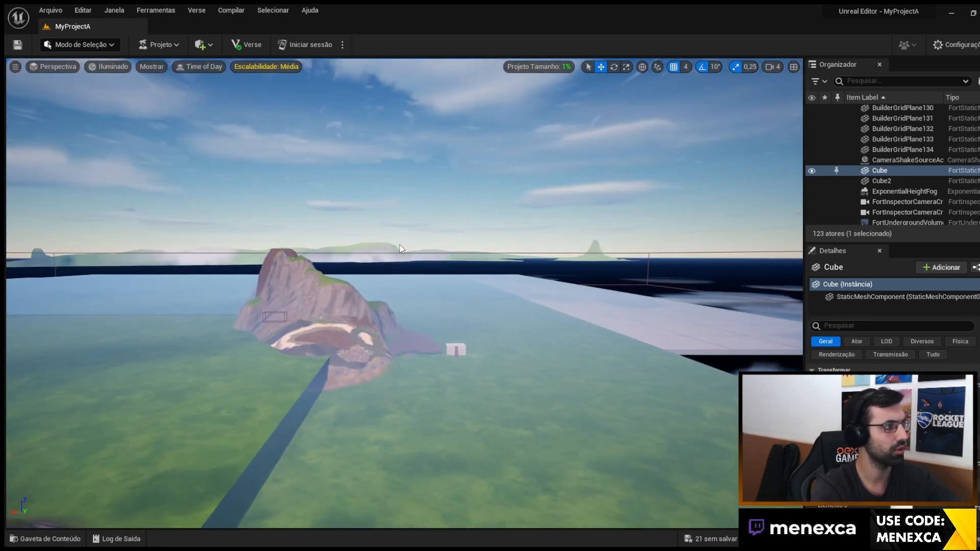
scroll(419, 283, up, 1)
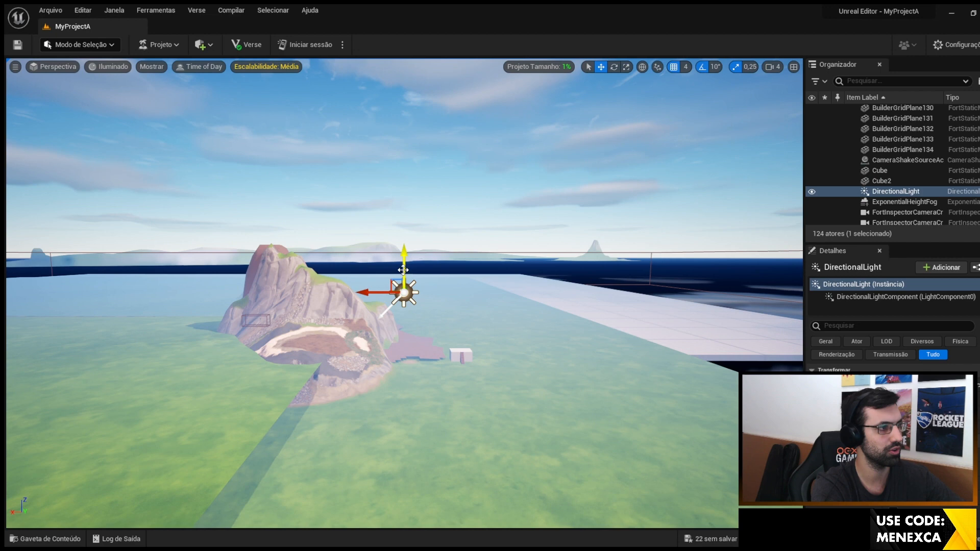
drag(404, 269, 403, 292)
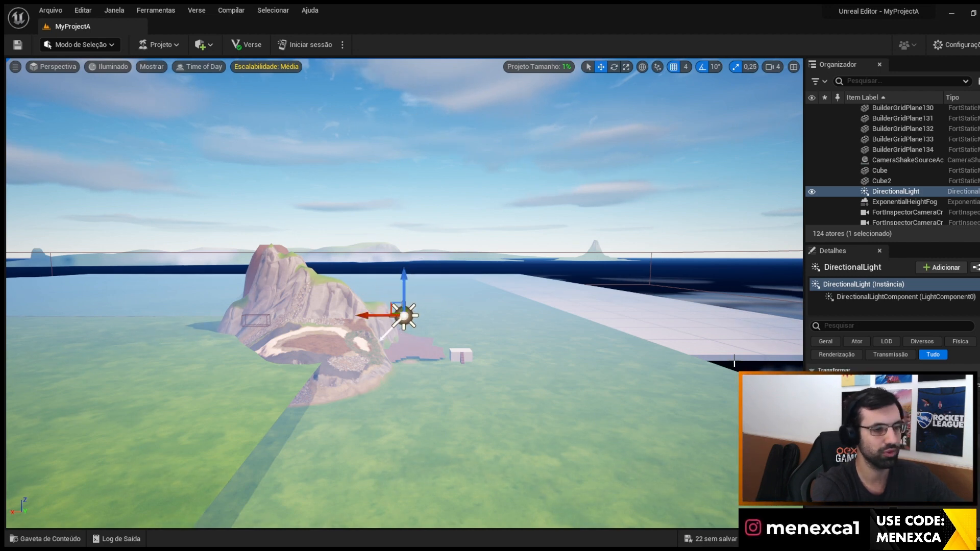
scroll(862, 424, down, 3)
scroll(863, 424, down, 3)
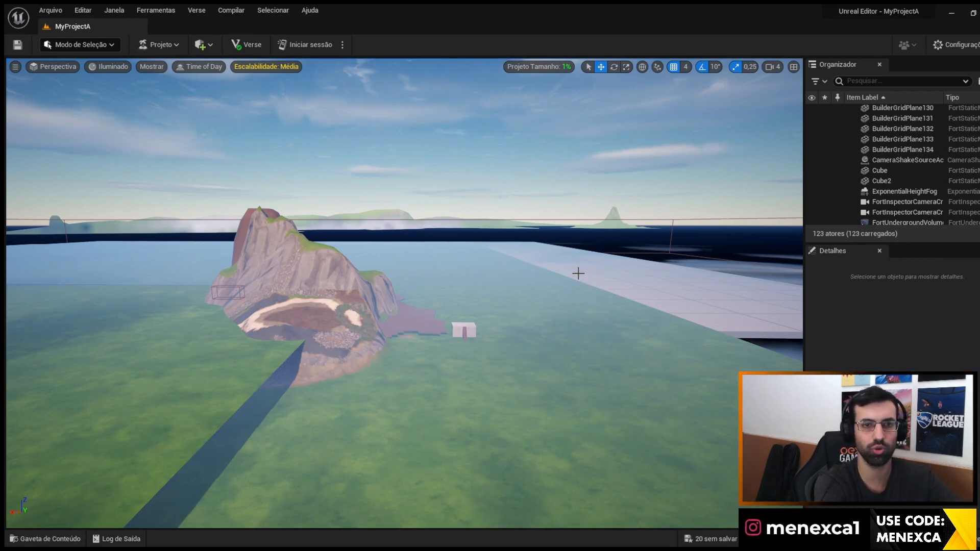
- Launch a session to explore the edited level in Fortnite
mouse_move(402, 298)
right_down()
mouse_move(457, 394)
mouse_move(252, 348)
mouse_move(283, 355)
mouse_move(289, 342)
mouse_move(394, 299)
right_up()
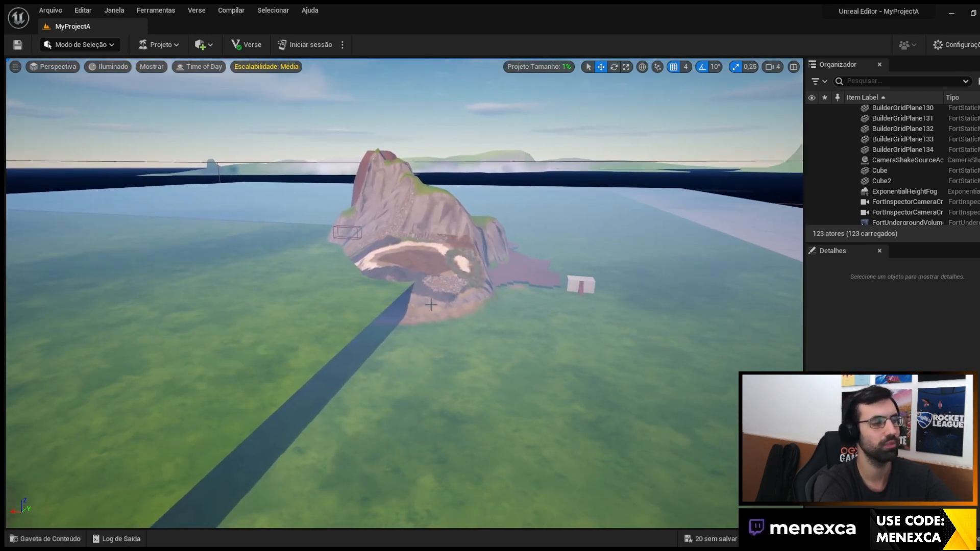
click(307, 45)
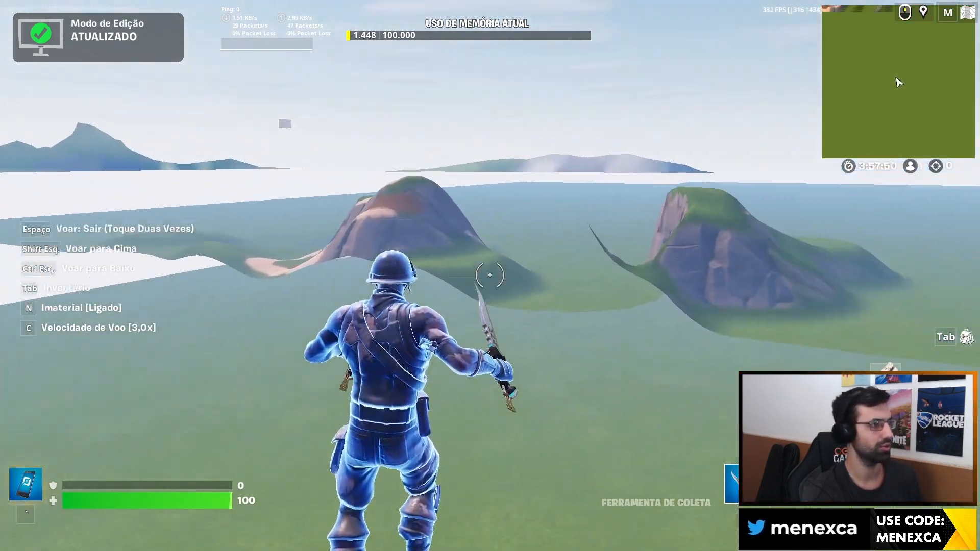
- Fly around the level in Fortnite to inspect the sculpted hills, and walk on the grassy peak
key(w)
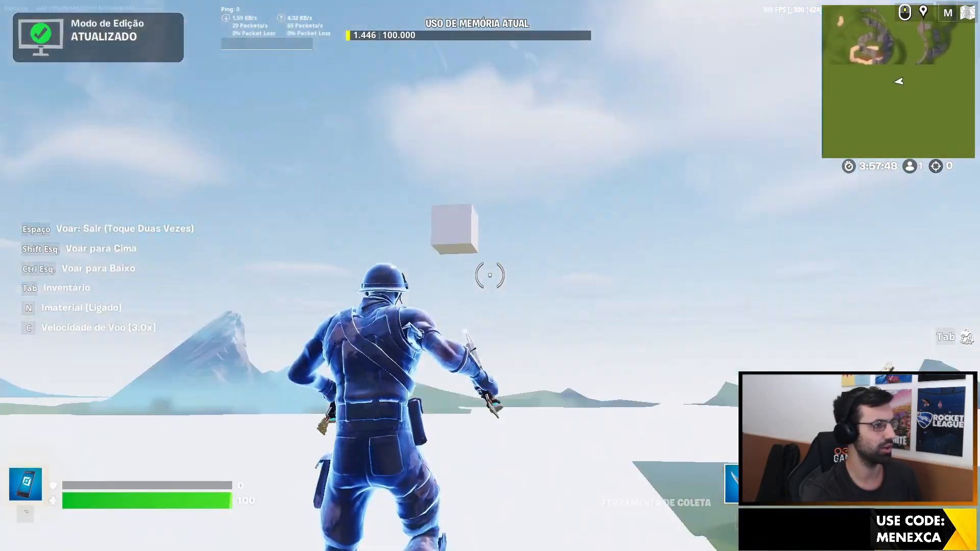
key(w)
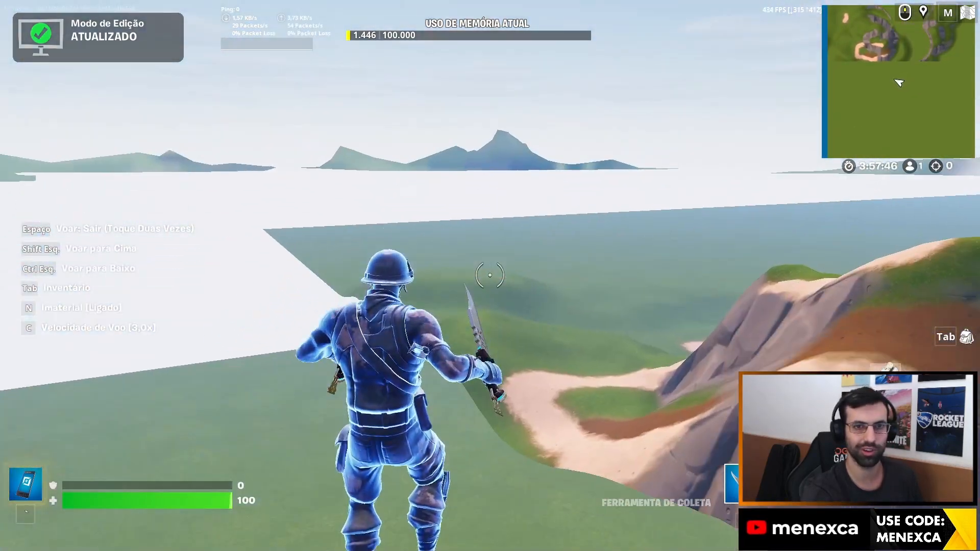
key(w)
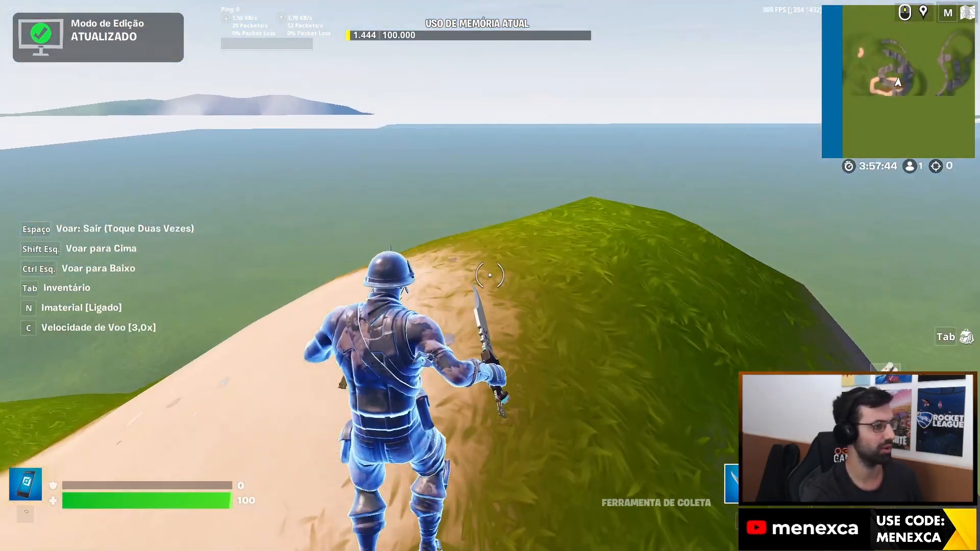
key(space)
key(space)
key(w)
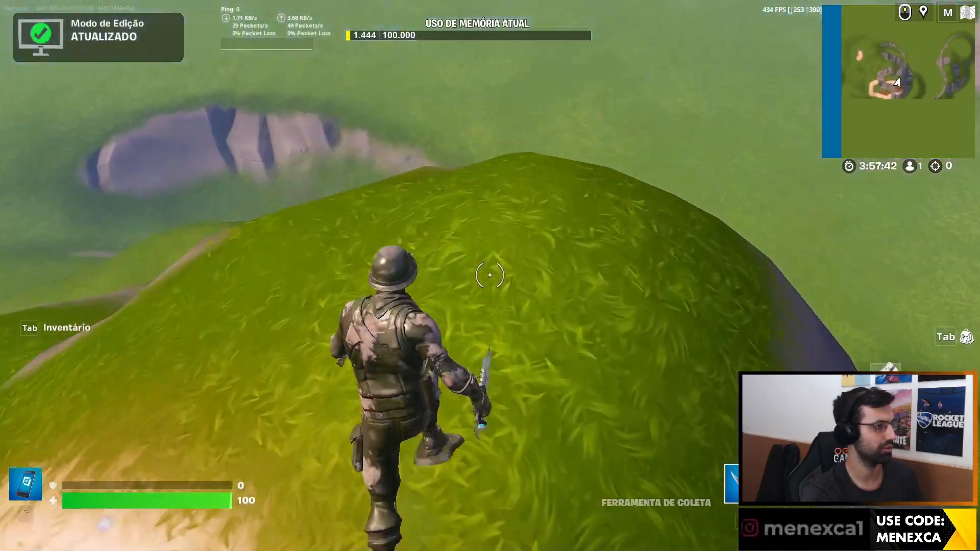
key(w)
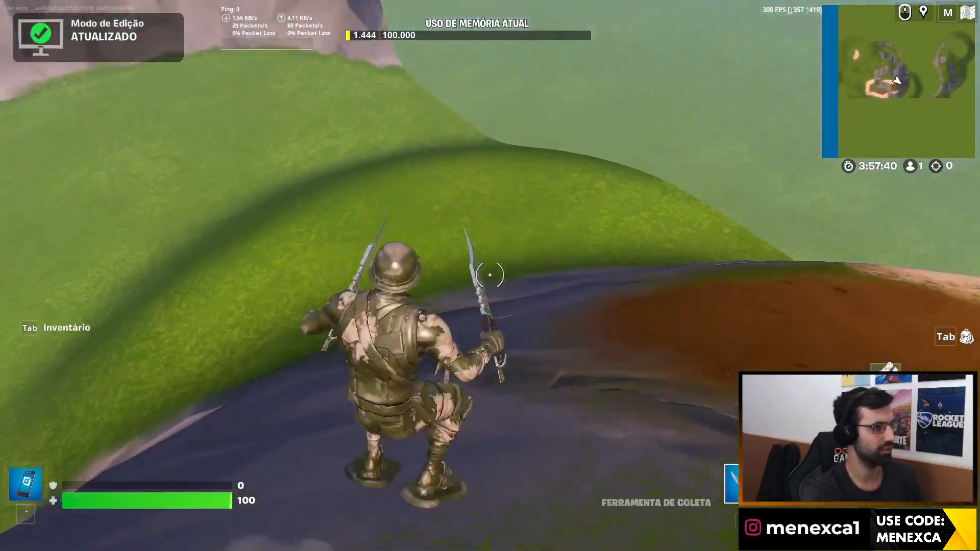
- Fly down from the hill and run across the grass plain towards the rocky mountain
key(space)
key(space)
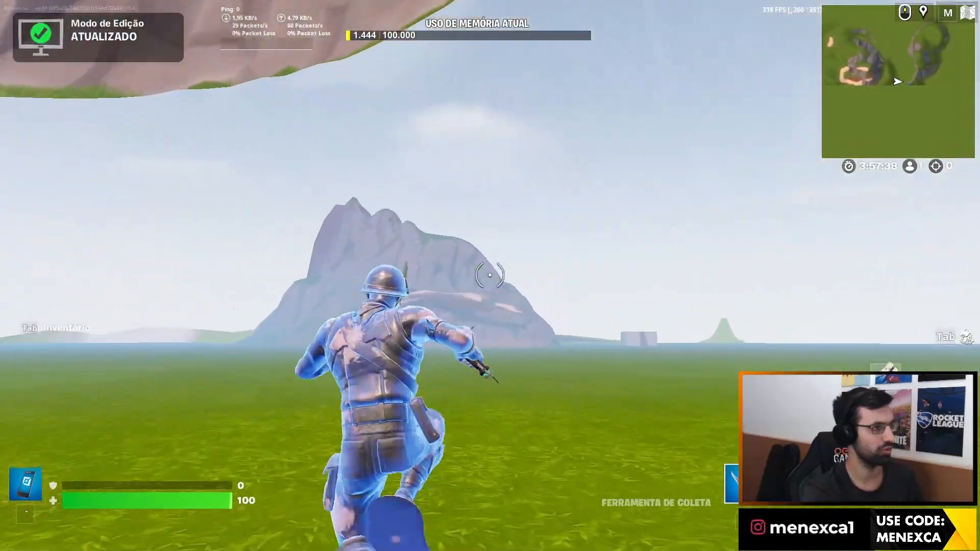
key(space)
key(space)
key(w)
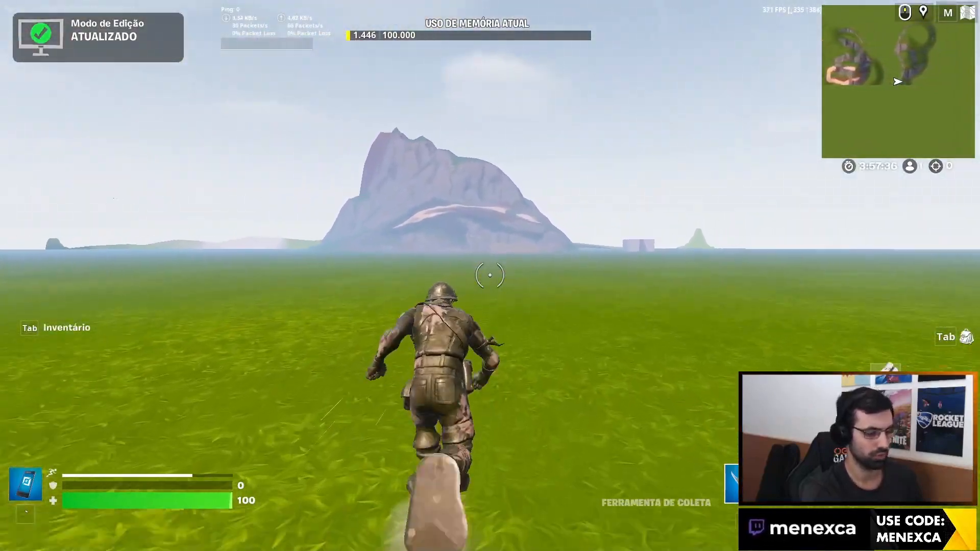
key(w)
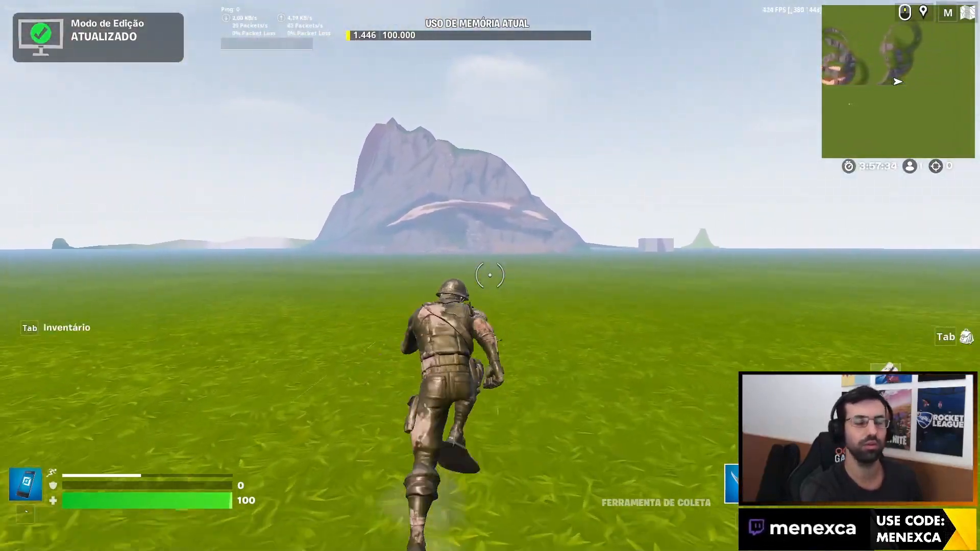
key(w)
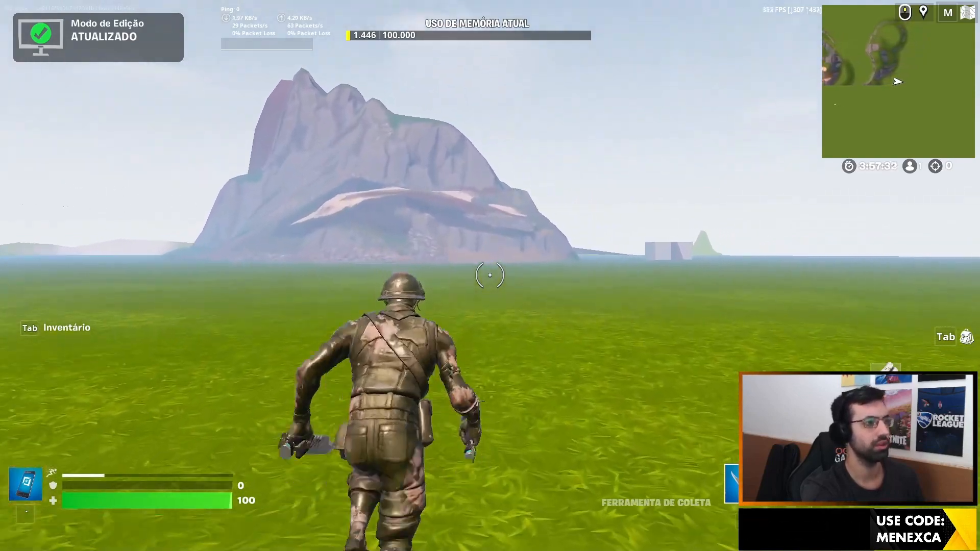
- Return to Unreal Editor and, in Landscape mode, paint a patch of Layer2 dirt on the grass in front of the rocky mountain
key(alt+Tab)
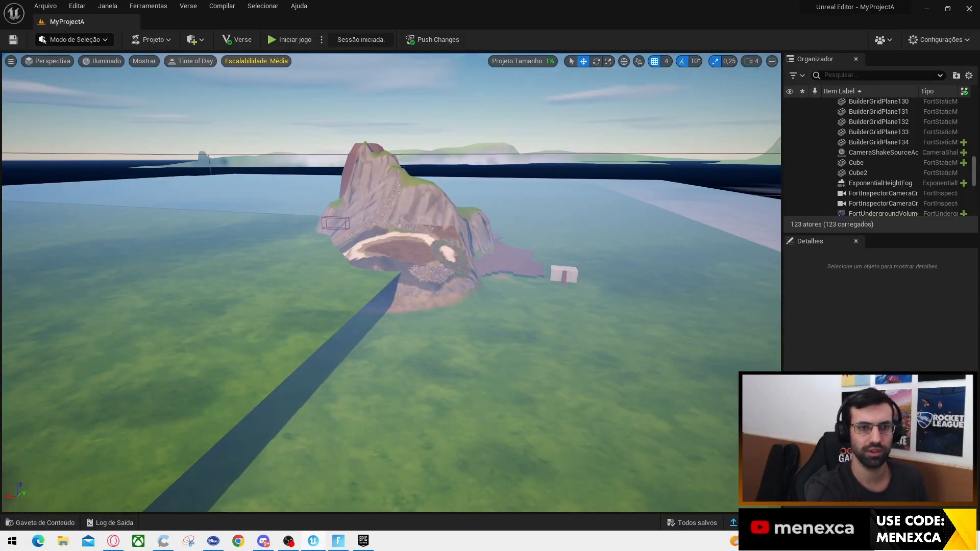
scroll(324, 243, up, 7)
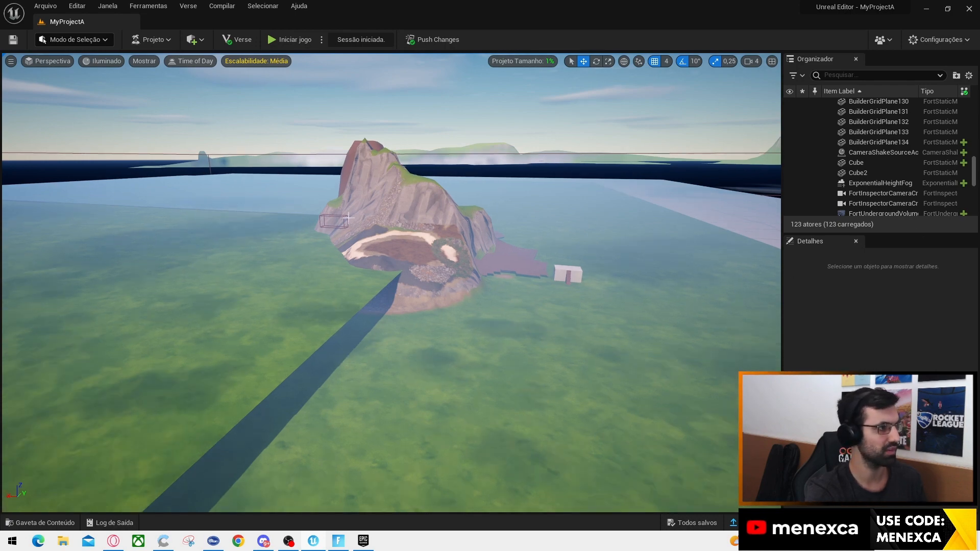
right_drag(378, 272, 402, 274)
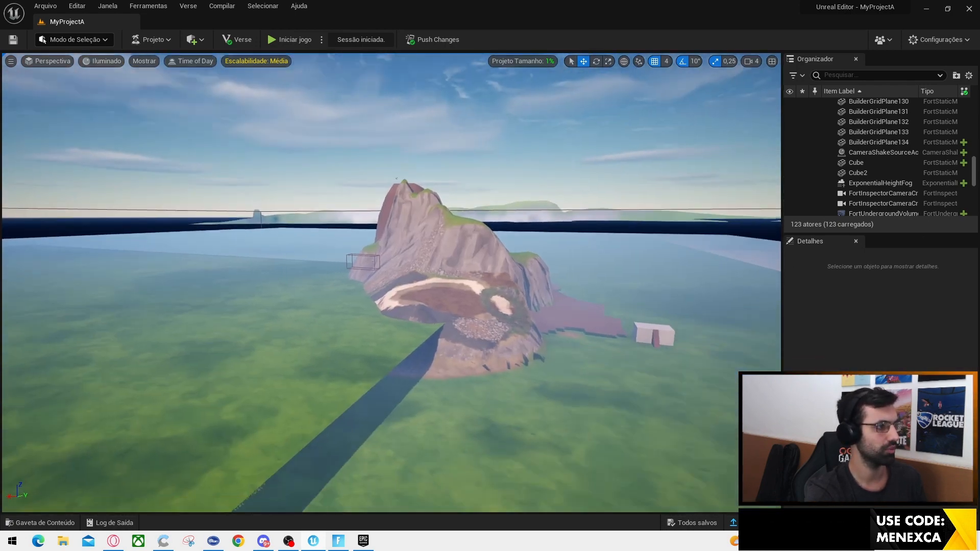
scroll(403, 273, up, 7)
scroll(392, 312, up, 3)
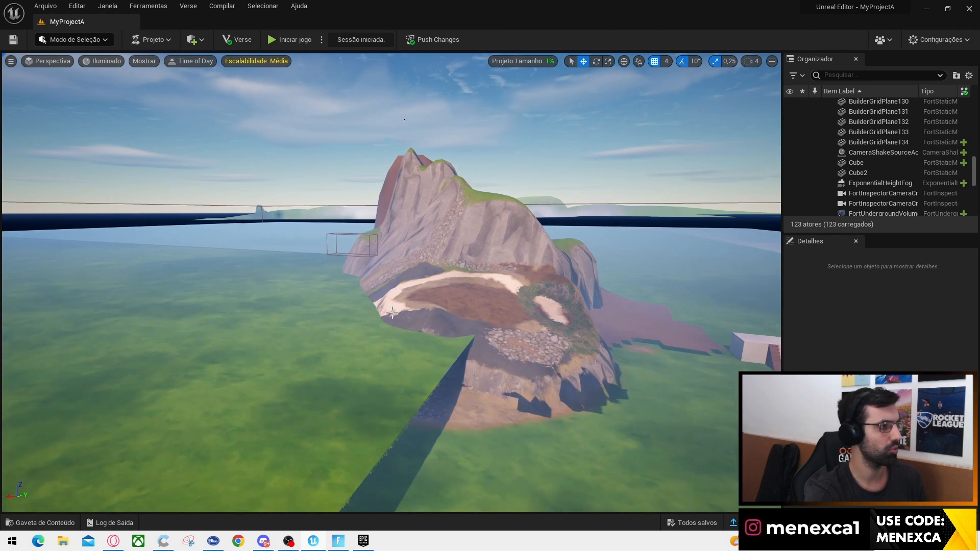
click(92, 41)
click(95, 70)
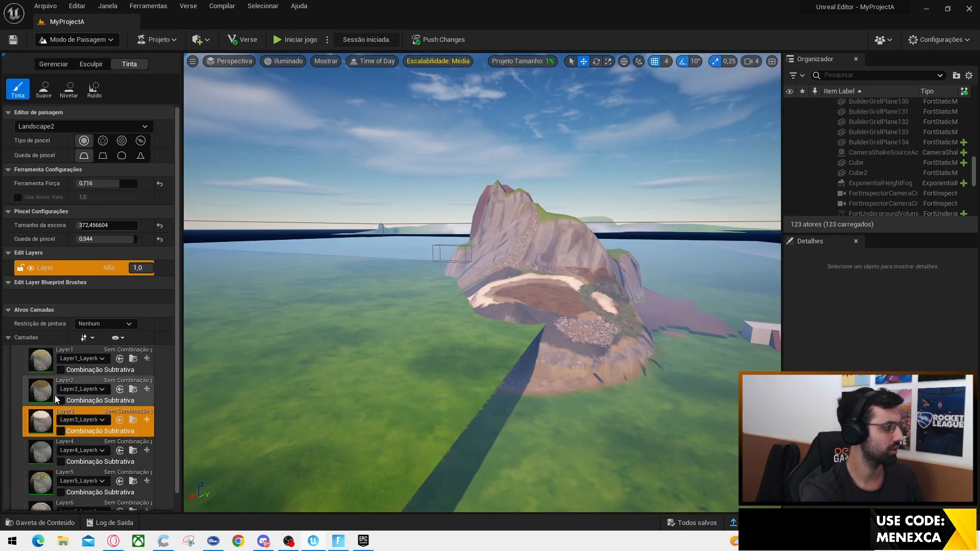
click(77, 382)
mouse_move(471, 344)
mouse_down()
mouse_move(444, 376)
mouse_move(516, 331)
mouse_move(326, 421)
mouse_move(449, 415)
mouse_move(411, 431)
mouse_up()
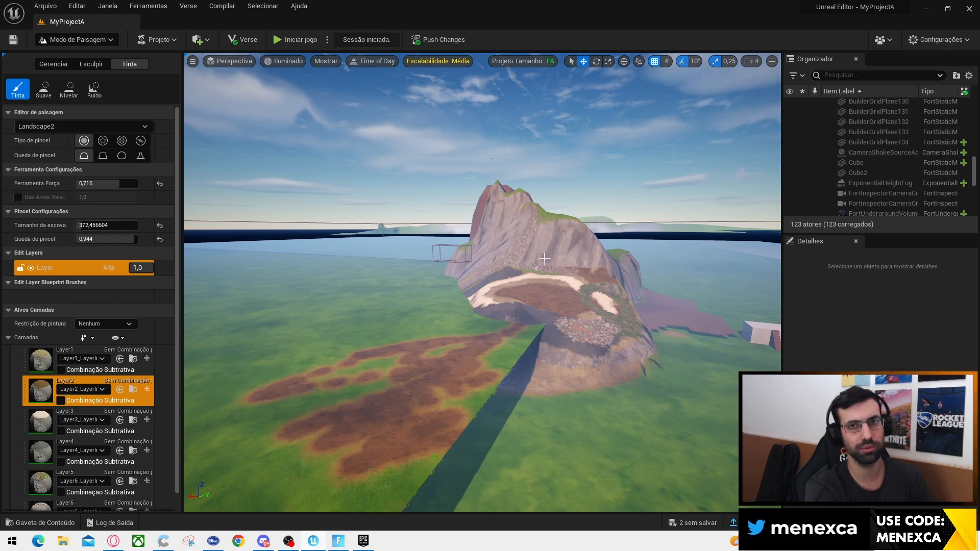
- Push the landscape changes to the running Fortnite session and move around the plain while it updates
click(447, 45)
click(575, 388)
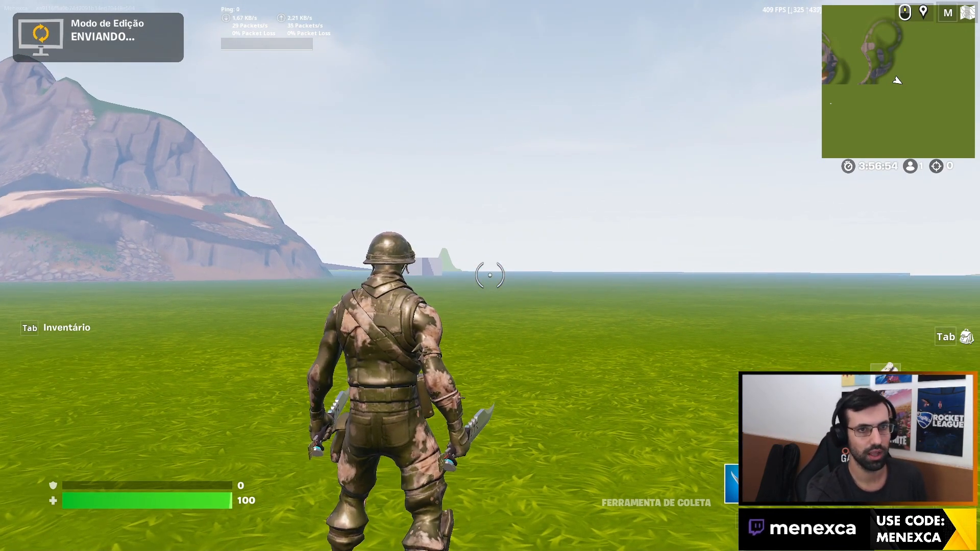
key(w)
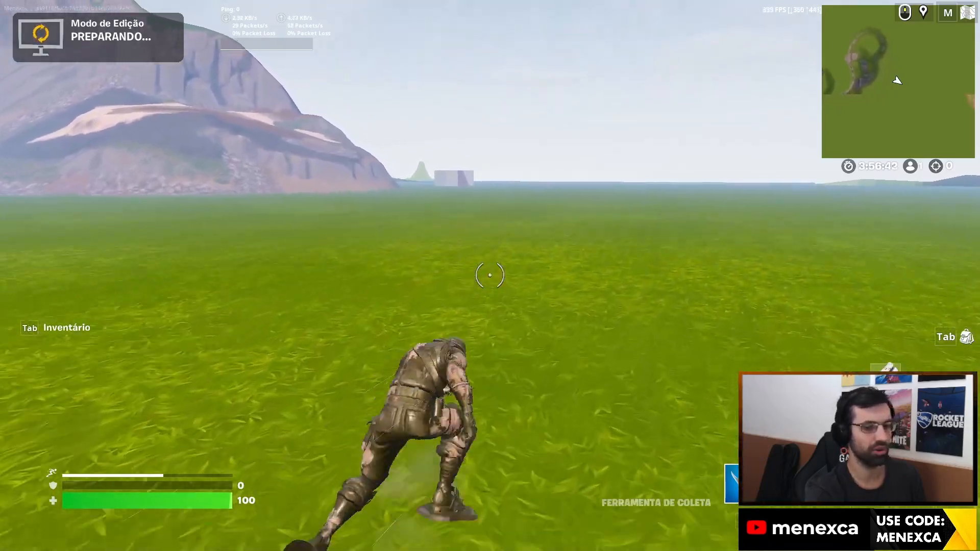
key(w)
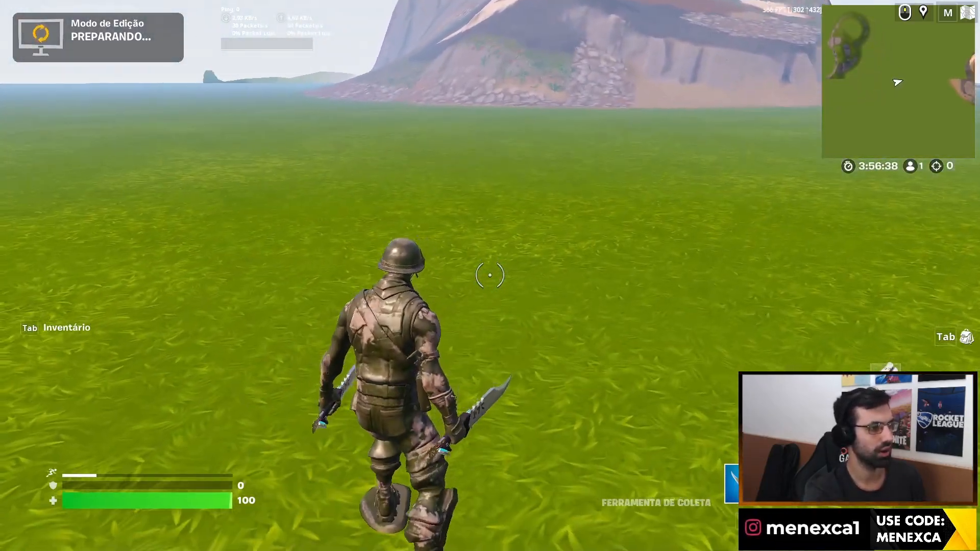
key(a)
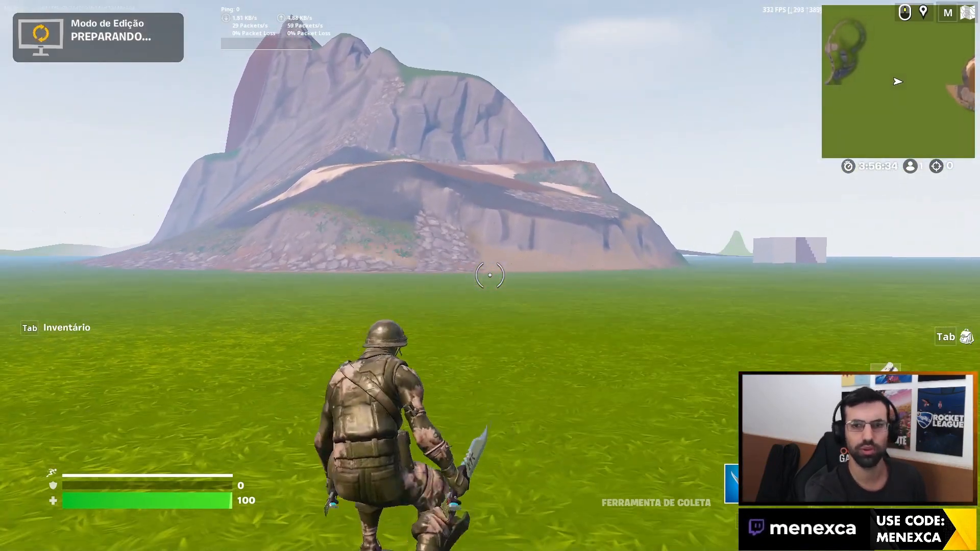
key(ctrl)
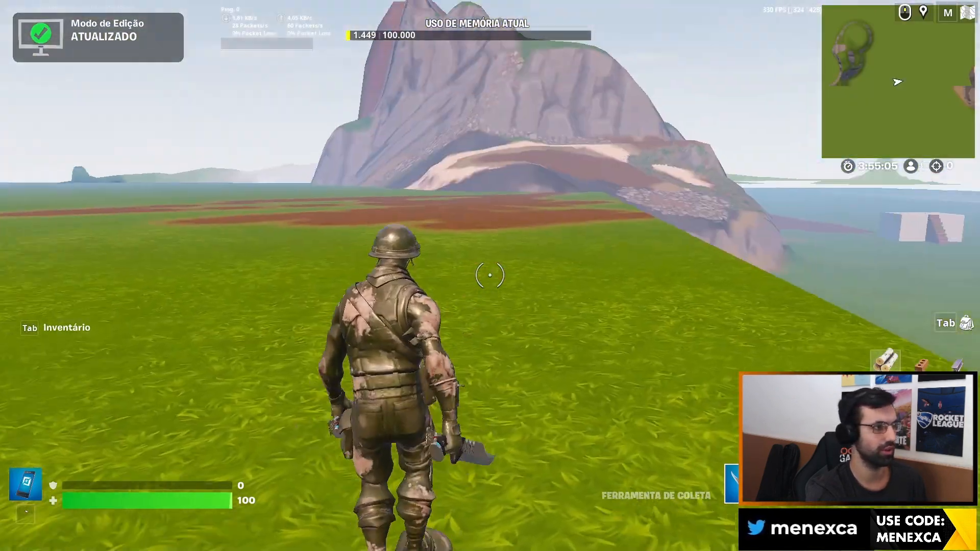
- Fly over the newly painted dirt patch in Fortnite and compare it with the landscape in Unreal Editor
key(w)
key(space)
key(space)
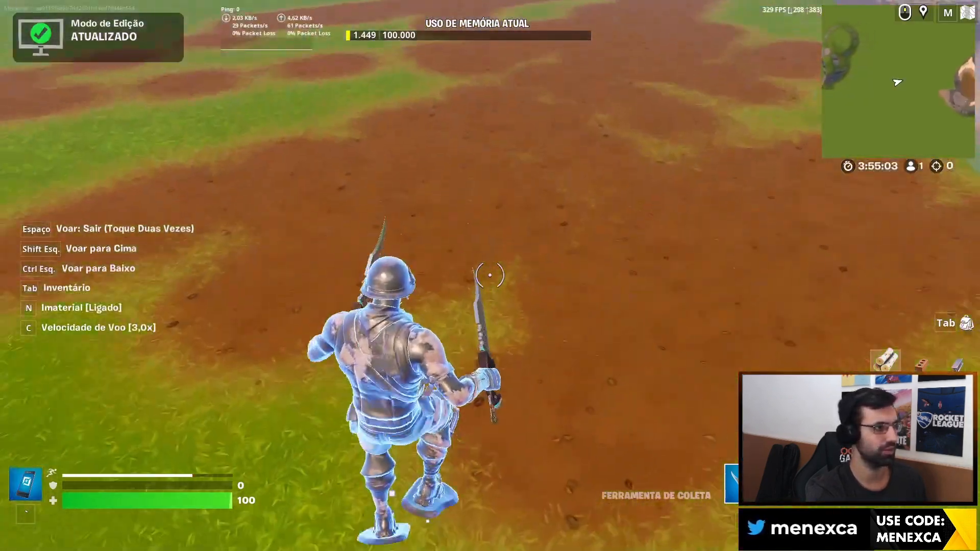
key(s)
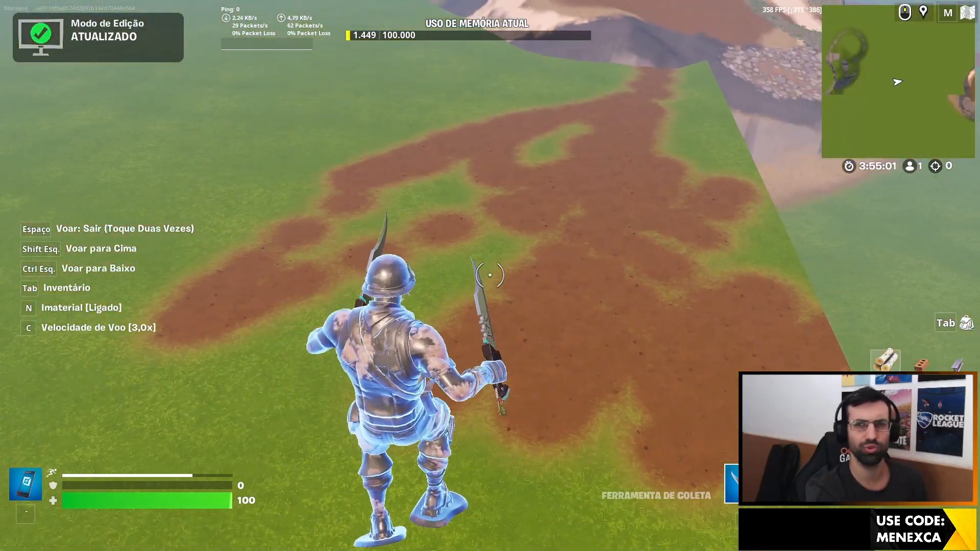
key(d)
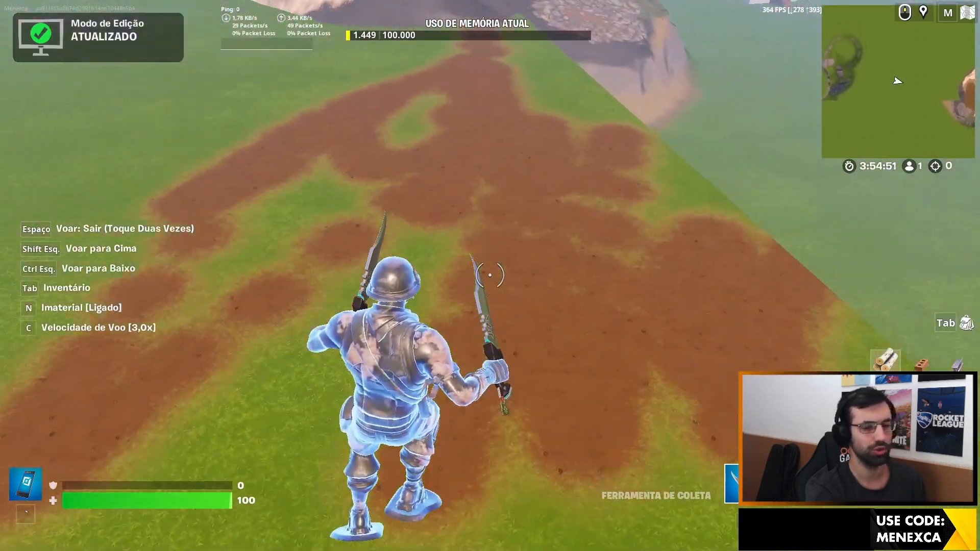
key(Tab)
key(alt+Tab)
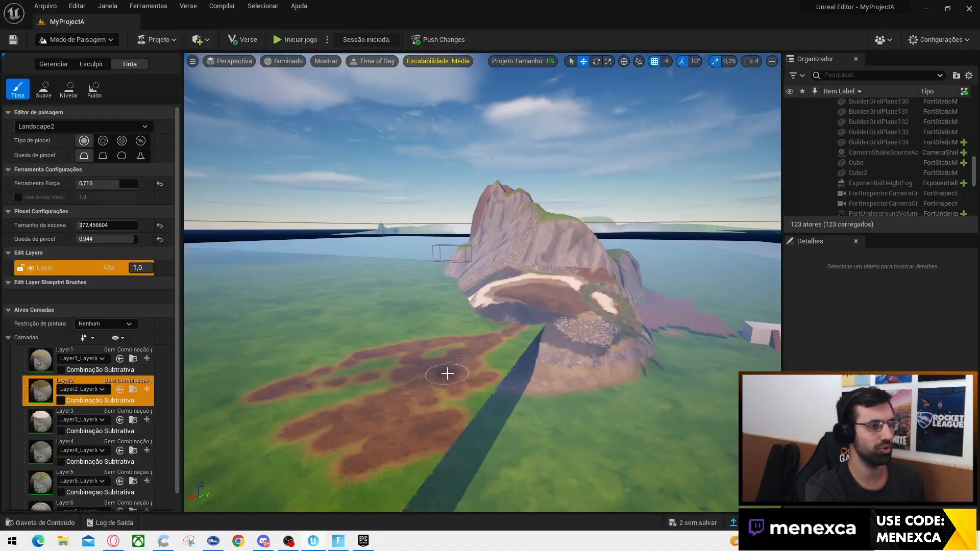
key(alt+Tab)
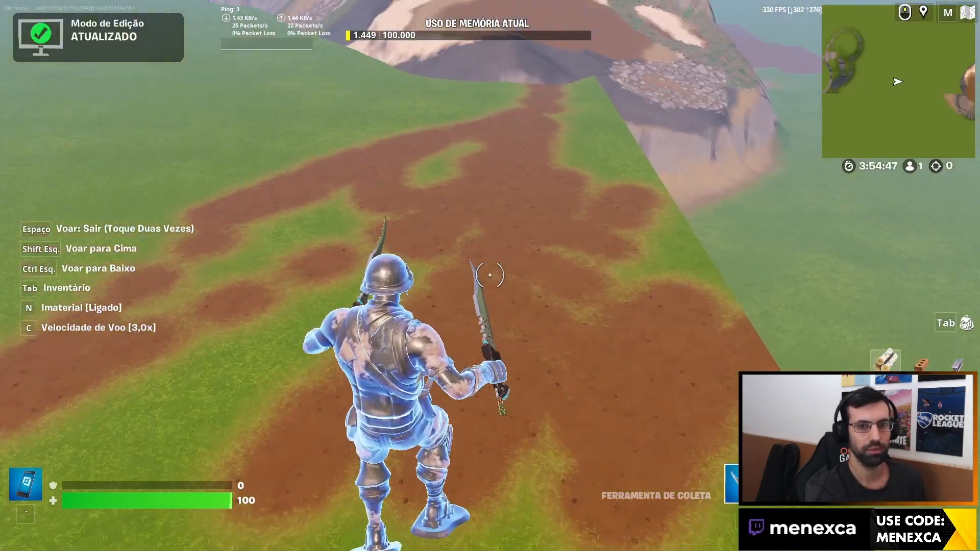
key(d)
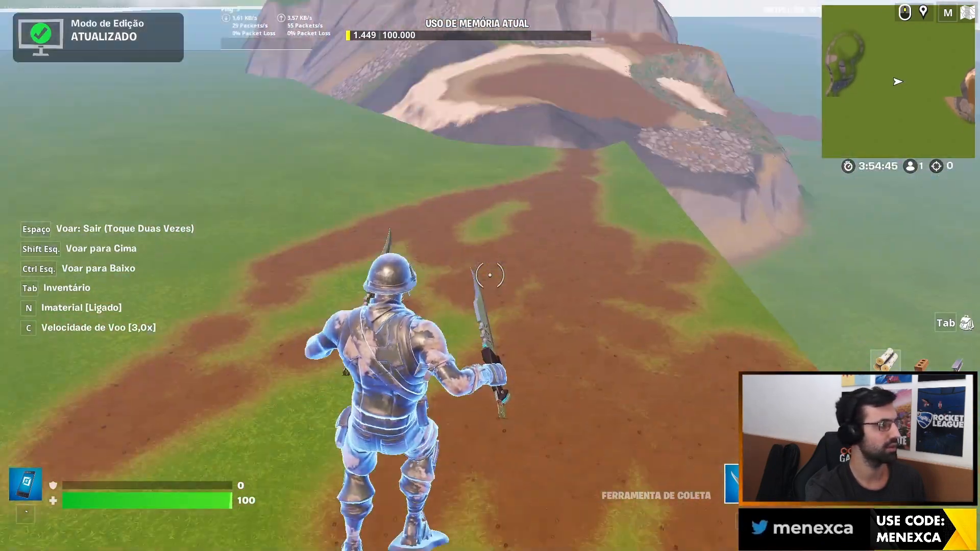
- Land and run across the painted dirt patch up to the dirt and sand ledge of the rocky mountain
key(a)
key(space)
key(space)
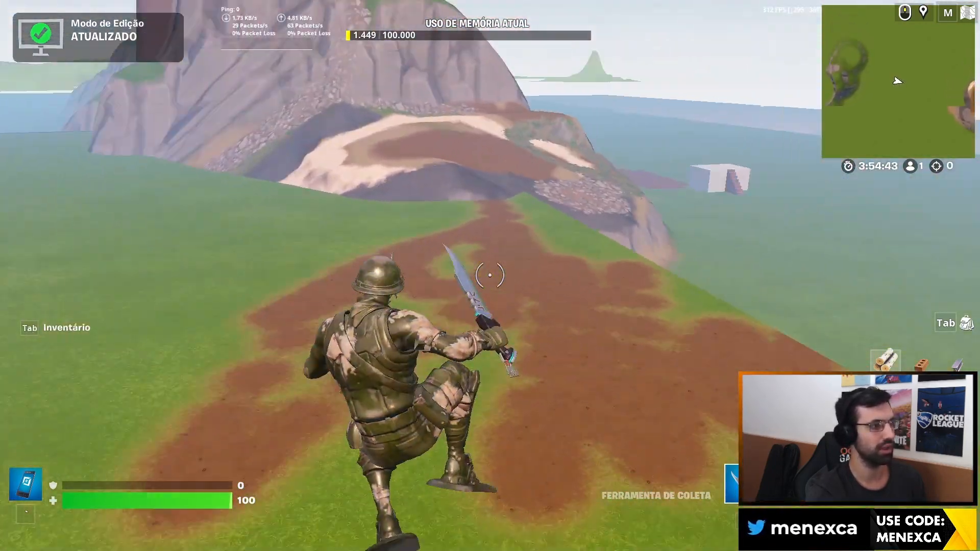
key(s)
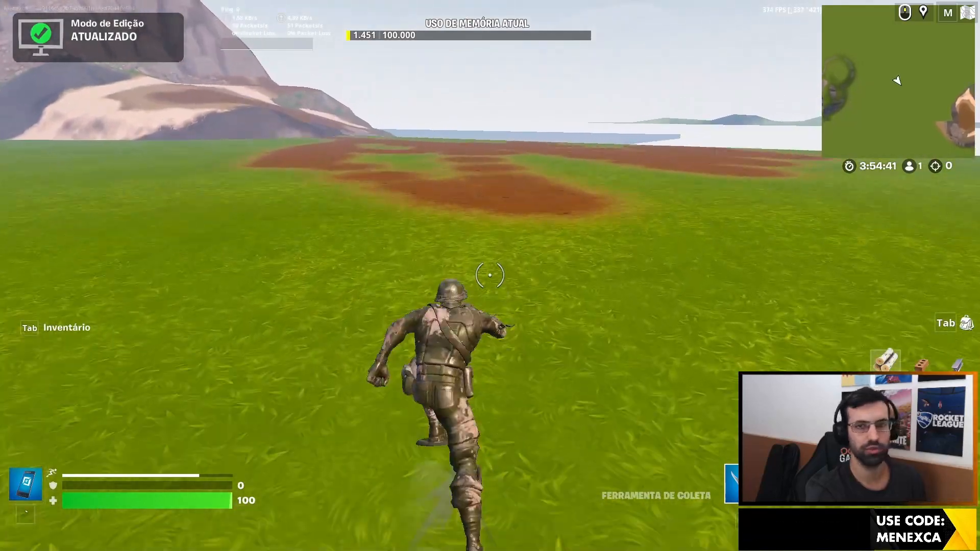
key(w)
key(w)
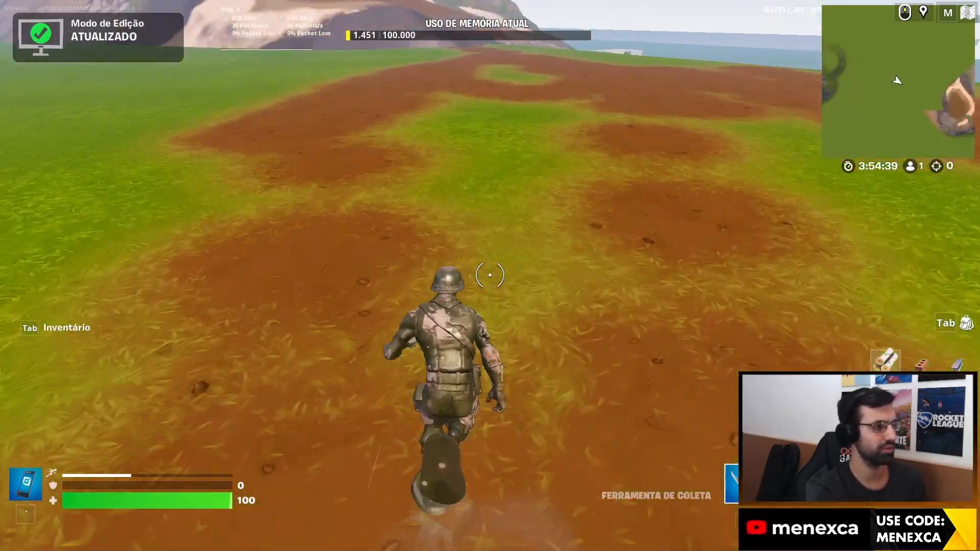
key(space)
key(w)
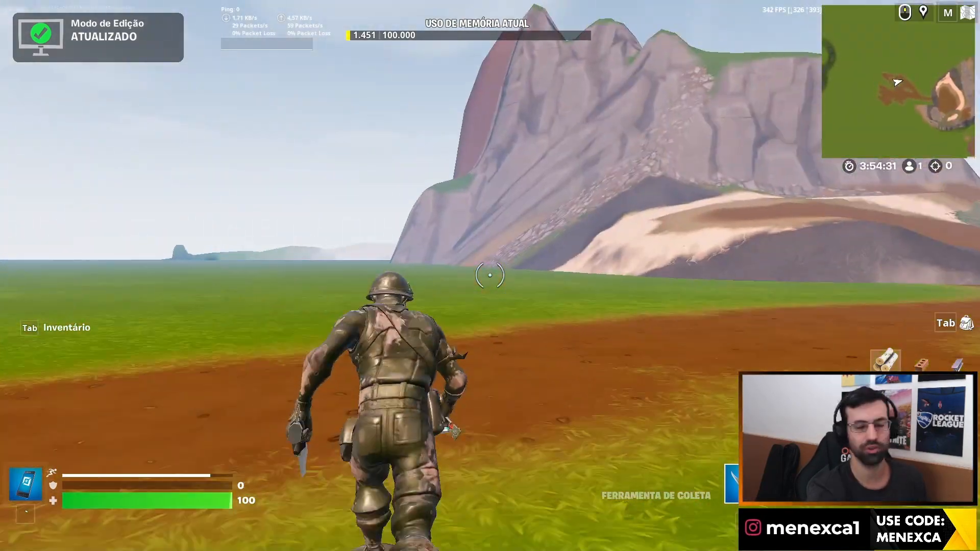
key(w)
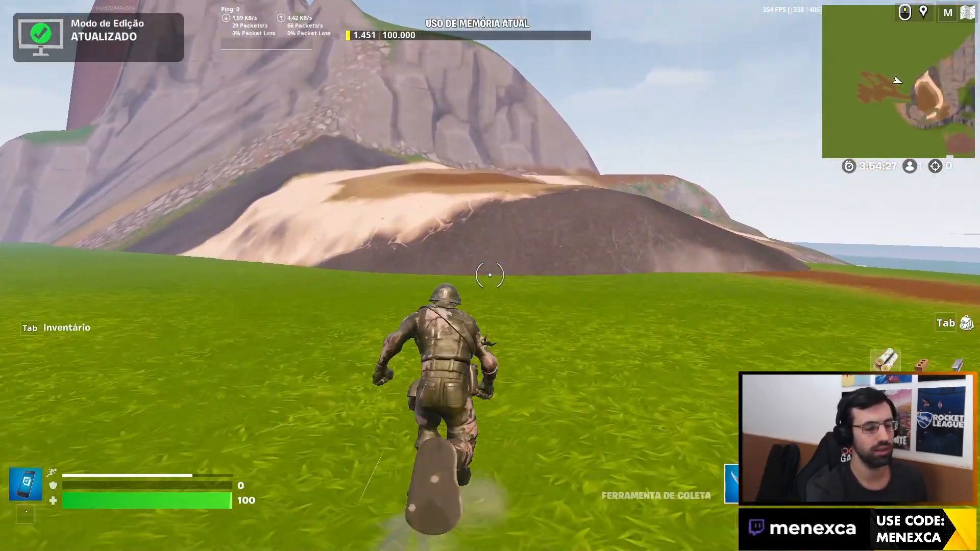
key(w)
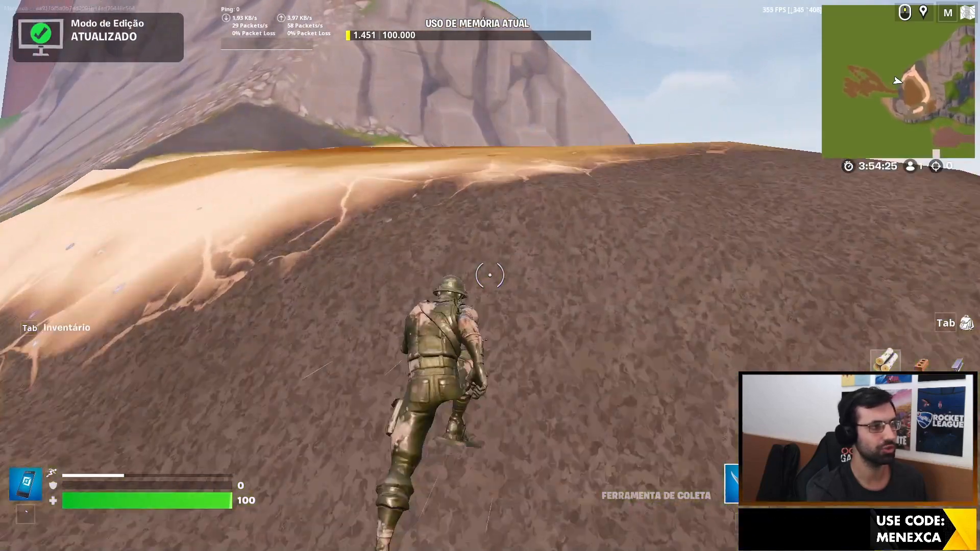
key(w)
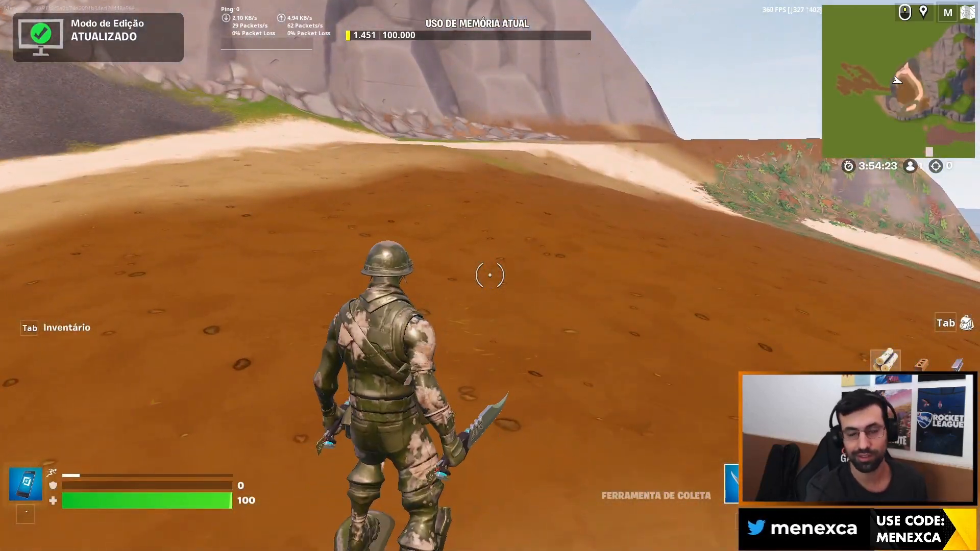